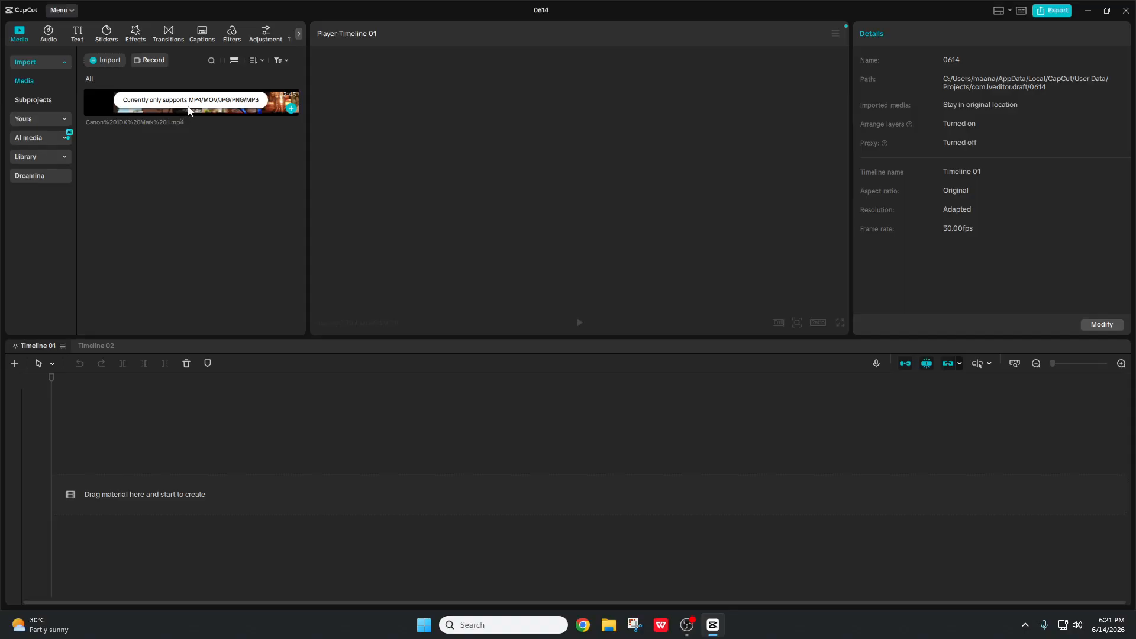
Step: Drag the imported 2:45 Canon travel clip from Media onto the Timeline 01 track
{"action": "left_click_drag", "start_coordinate": [169, 109], "coordinate": [107, 486]}
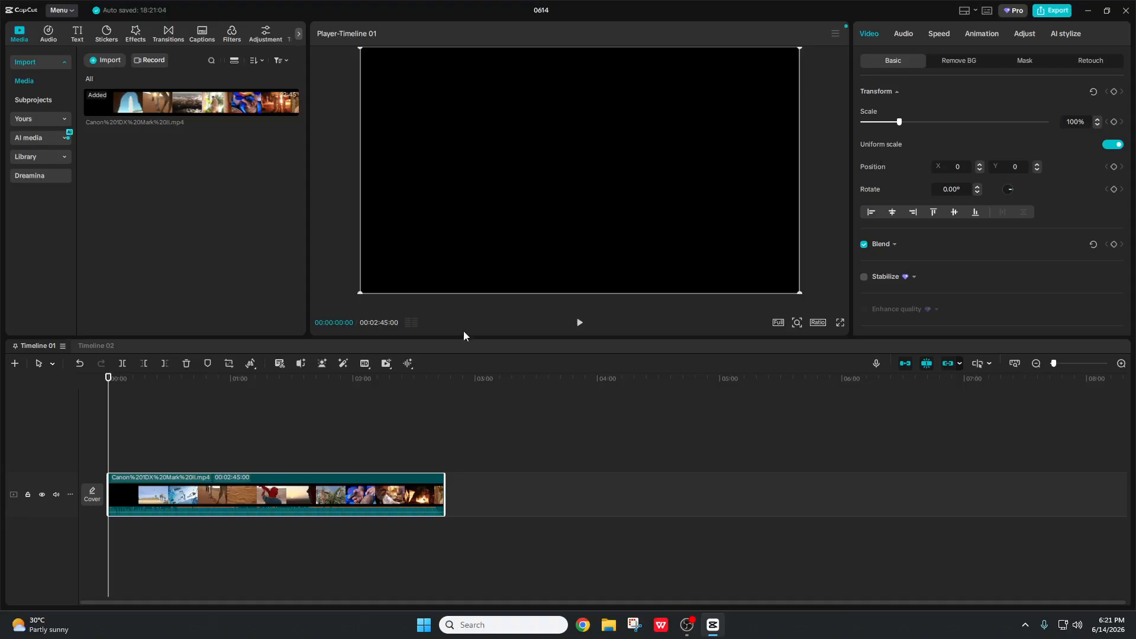
Step: Raise the travel clip's Saturation to 29 and Contrast to 19 in the Adjust panel
{"action": "left_click", "coordinate": [1020, 38]}
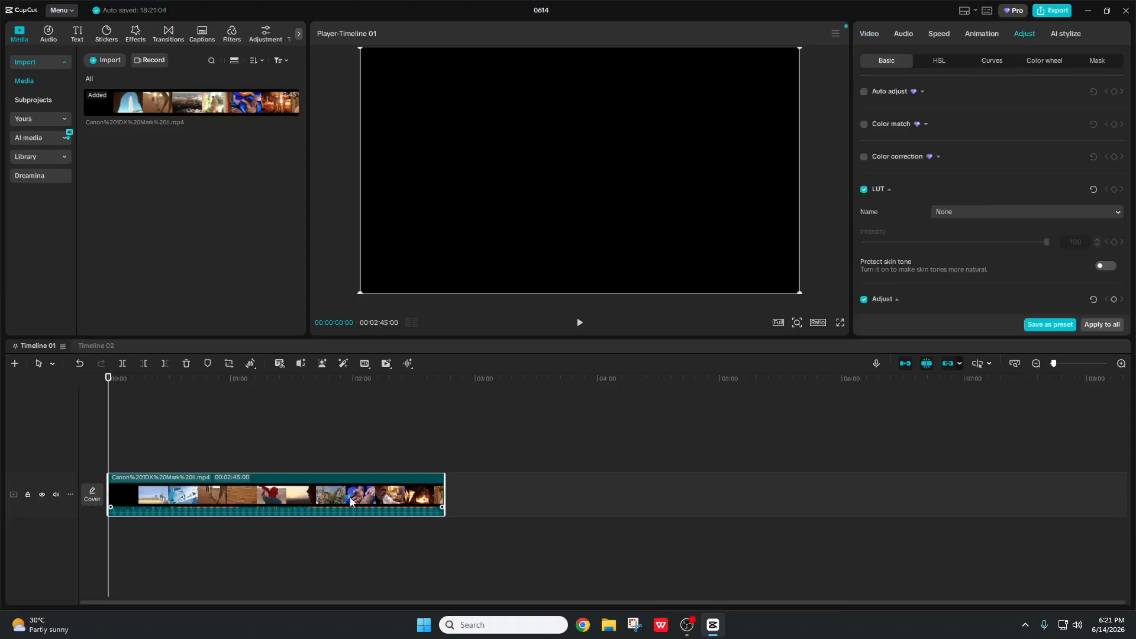
{"action": "scroll", "coordinate": [1014, 150], "scroll_direction": "down", "scroll_amount": 3}
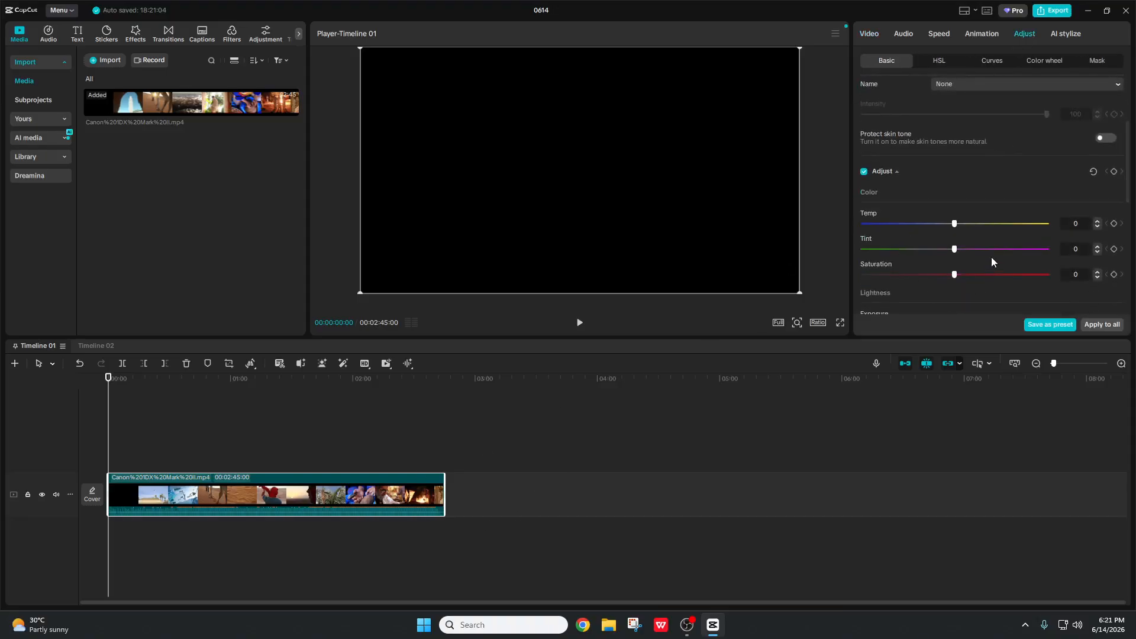
{"action": "scroll", "coordinate": [991, 262], "scroll_direction": "down", "scroll_amount": 2}
{"action": "left_click", "coordinate": [147, 426]}
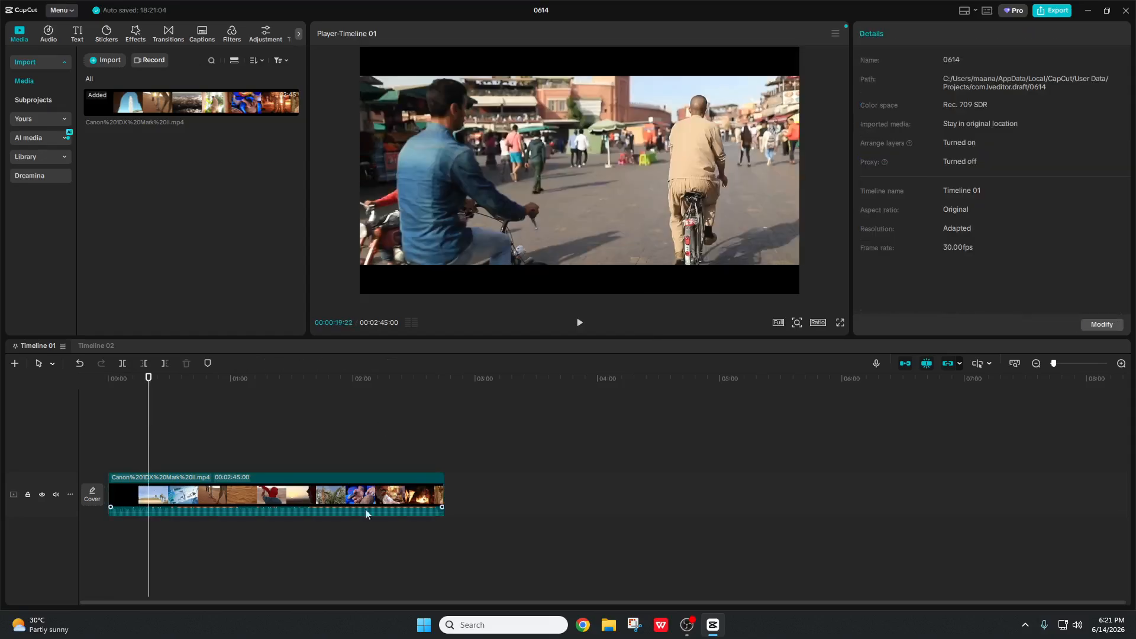
{"action": "left_click", "coordinate": [334, 491]}
{"action": "scroll", "coordinate": [1030, 109], "scroll_direction": "down", "scroll_amount": 5}
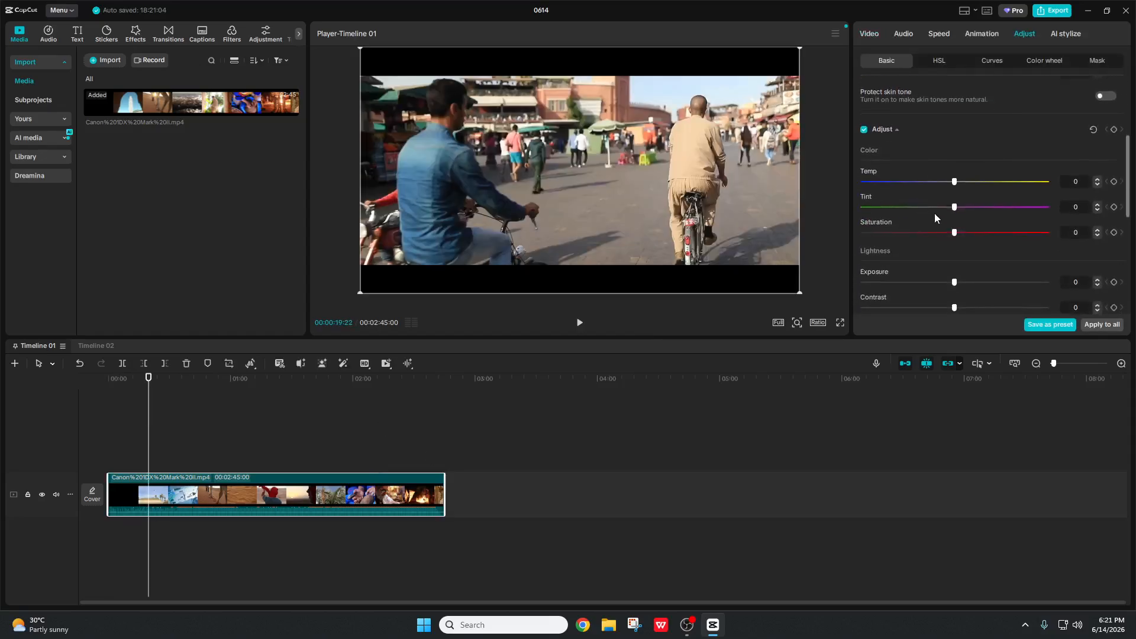
{"action": "left_click_drag", "start_coordinate": [943, 233], "coordinate": [987, 240]}
{"action": "scroll", "coordinate": [988, 240], "scroll_direction": "down", "scroll_amount": 3}
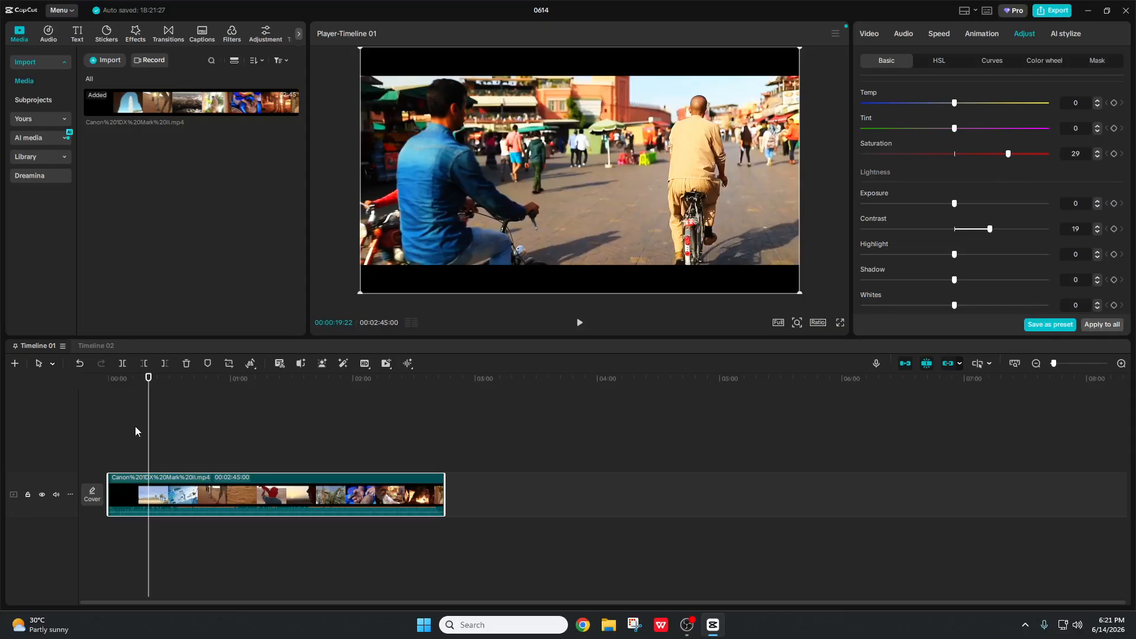
Step: Split the clip at 00:19:22 and 00:39:23 into three pieces
{"action": "left_click", "coordinate": [124, 364]}
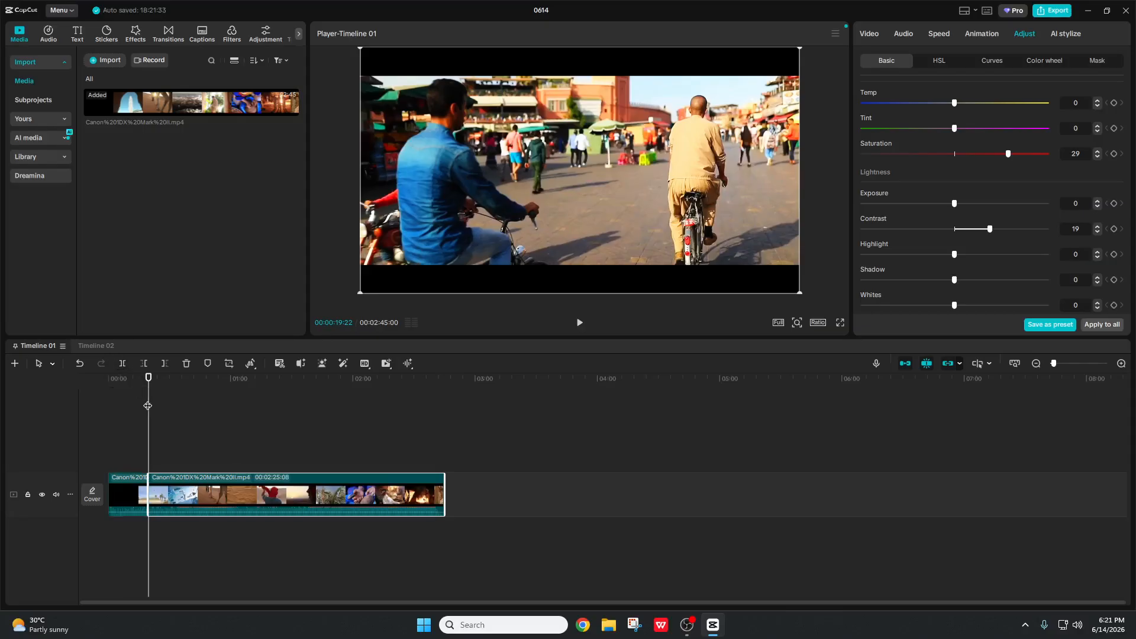
{"action": "left_click_drag", "start_coordinate": [149, 404], "coordinate": [189, 412]}
{"action": "left_click", "coordinate": [122, 364]}
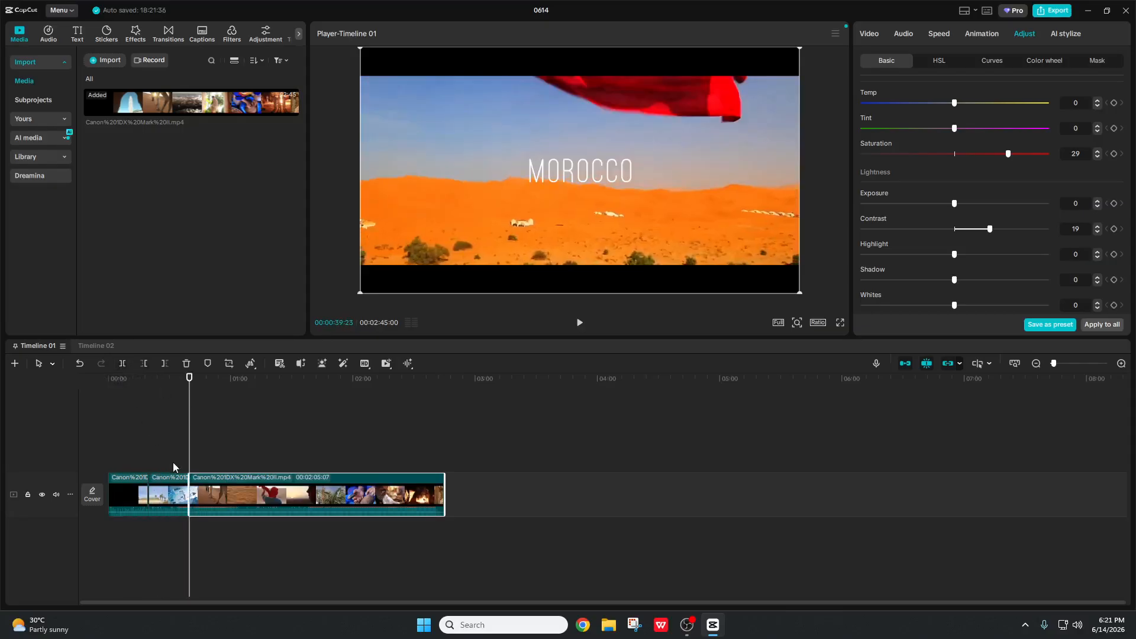
Step: Select the second segment and flatten it to Saturation 0 and Contrast -34
{"action": "left_click", "coordinate": [138, 458]}
{"action": "left_click", "coordinate": [142, 493]}
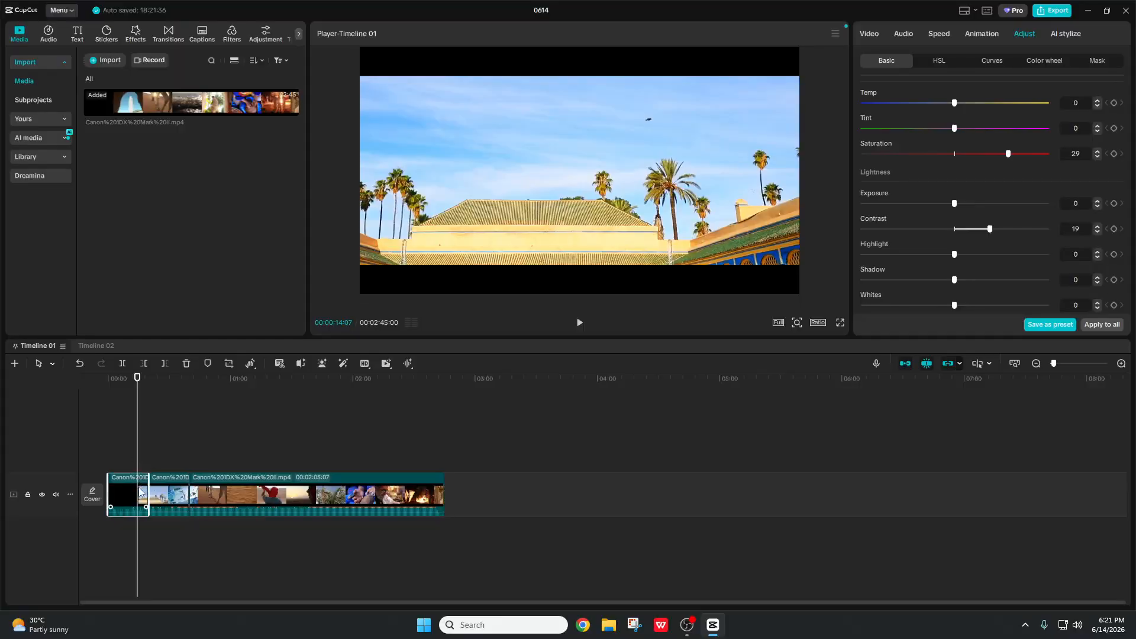
{"action": "left_click", "coordinate": [154, 431]}
{"action": "left_click", "coordinate": [157, 433]}
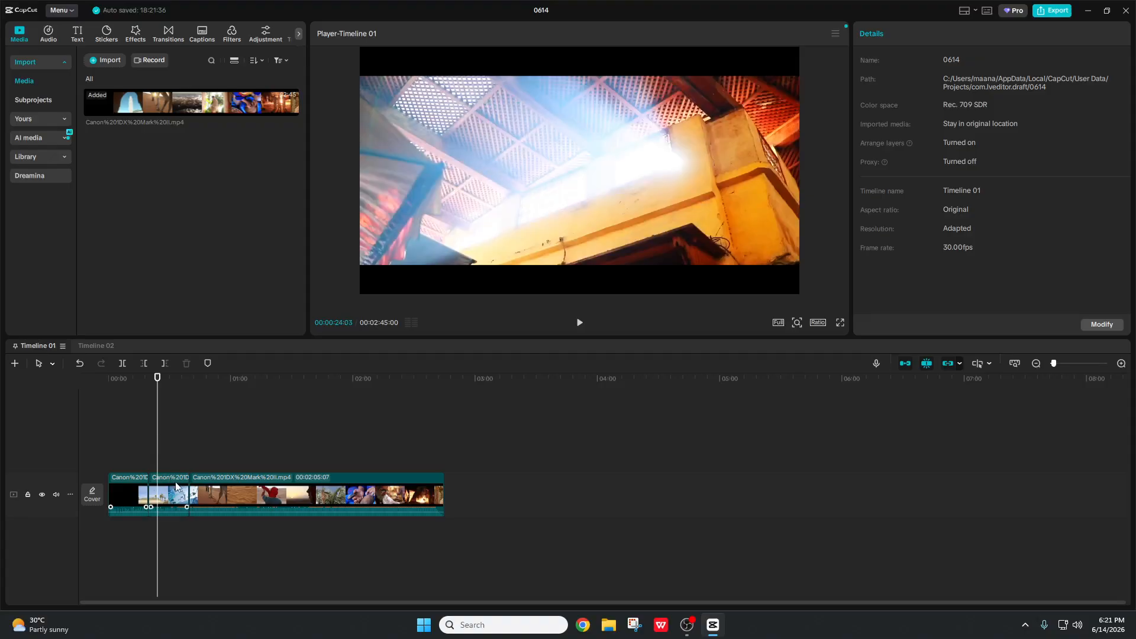
{"action": "left_click", "coordinate": [176, 491]}
{"action": "scroll", "coordinate": [1053, 219], "scroll_direction": "down", "scroll_amount": 5}
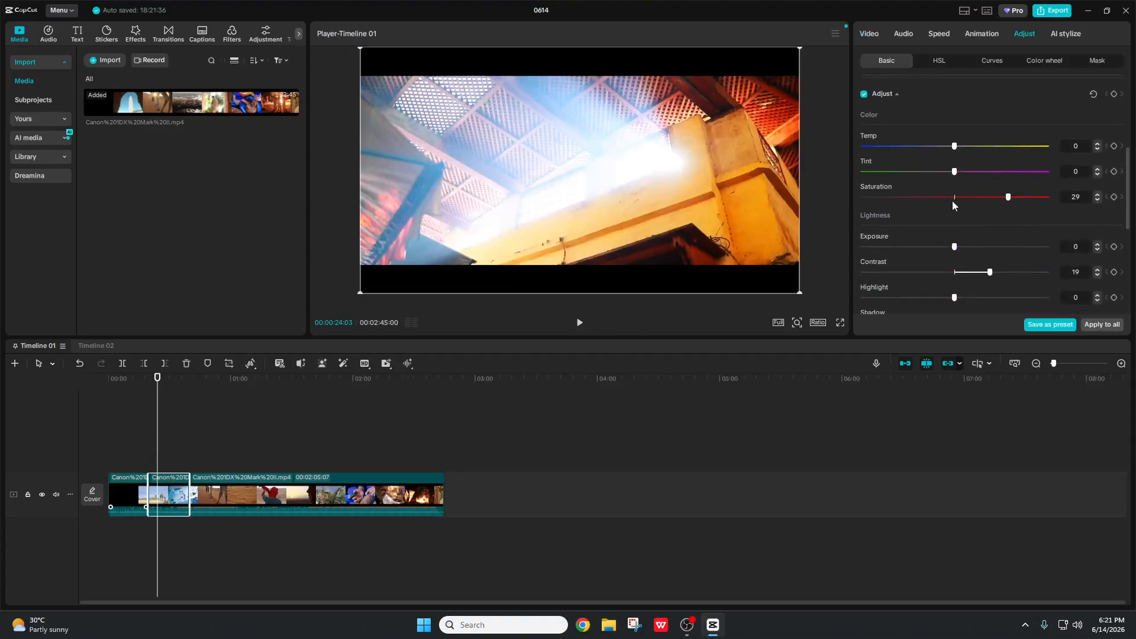
{"action": "left_click_drag", "start_coordinate": [954, 272], "coordinate": [893, 273]}
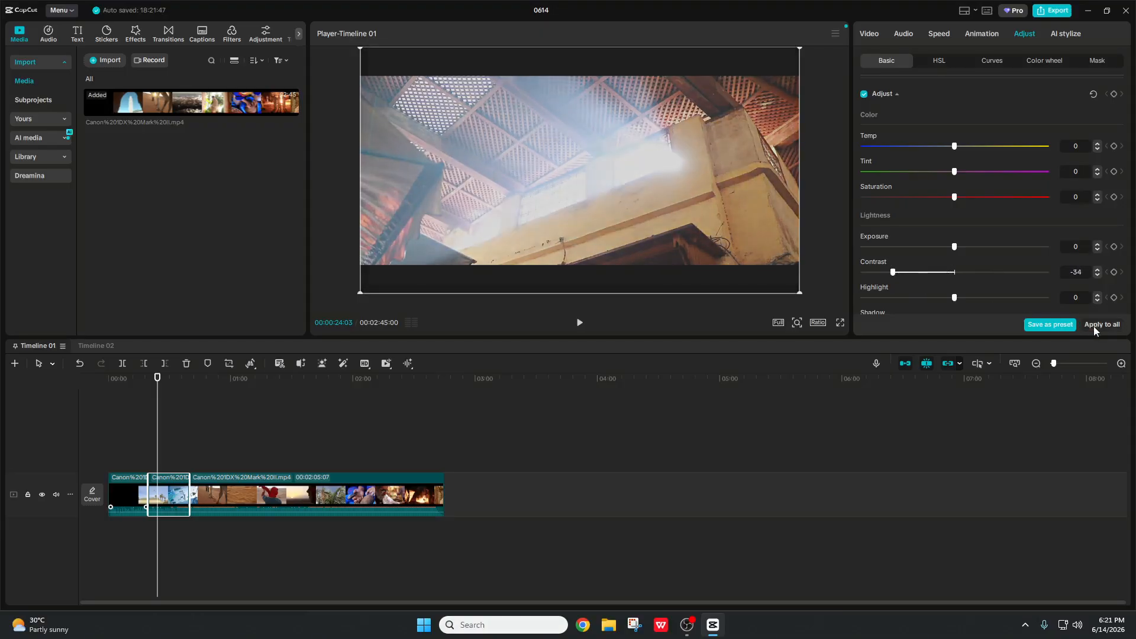
Step: Undo the all-clips flat grade and the splits with Ctrl+Z, returning the playhead to 00:00
{"action": "left_click", "coordinate": [1093, 325]}
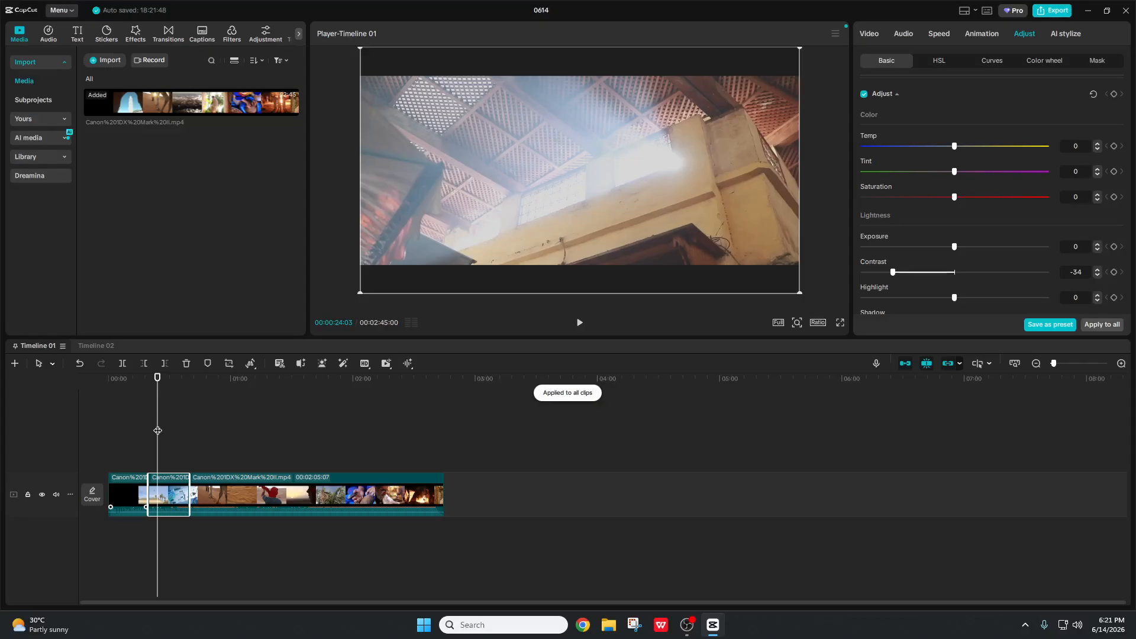
{"action": "mouse_move", "coordinate": [157, 431]}
{"action": "left_mouse_down"}
{"action": "mouse_move", "coordinate": [136, 433]}
{"action": "mouse_move", "coordinate": [153, 435]}
{"action": "left_mouse_up"}
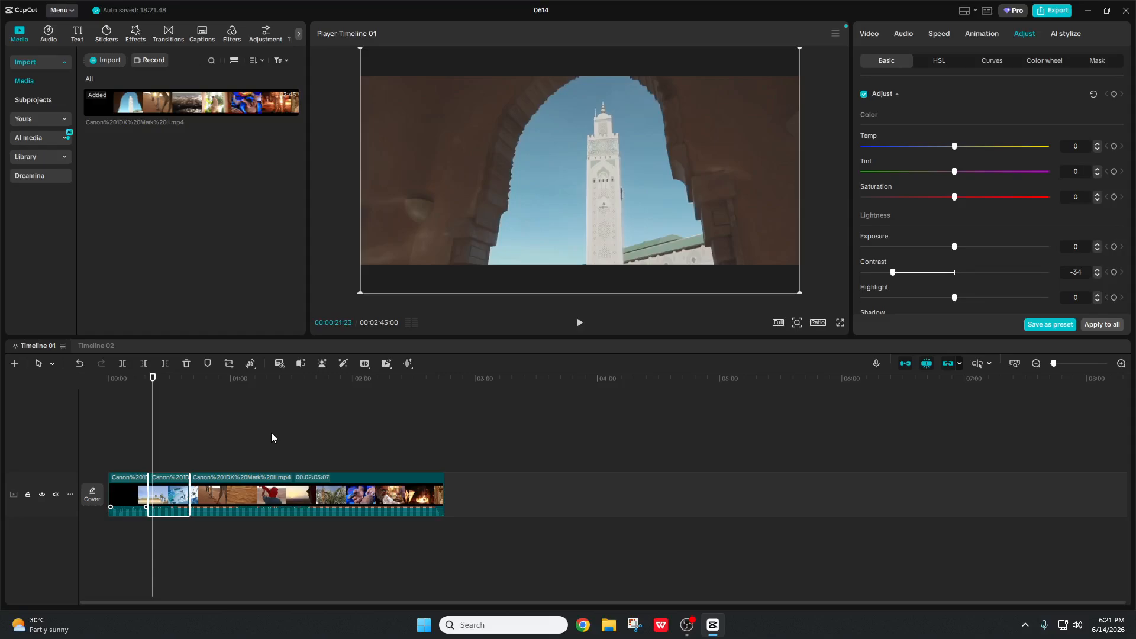
{"action": "key", "text": "ctrl+z"}
{"action": "key", "text": "ctrl+z"}
{"action": "key", "text": "ctrl+z"}
{"action": "key", "text": "ctrl+z"}
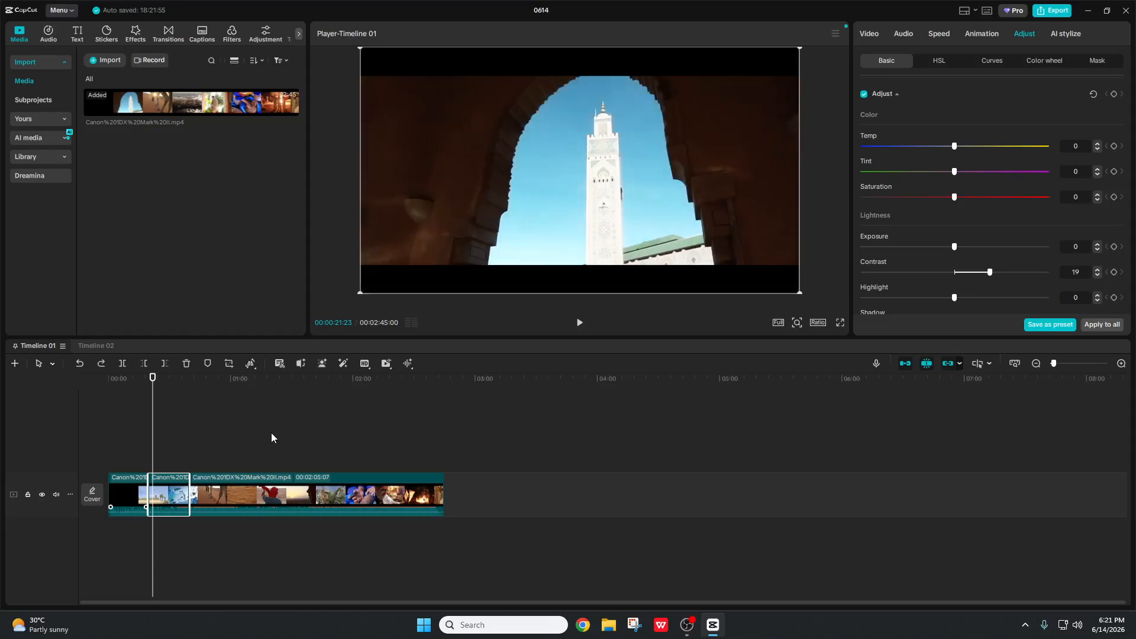
{"action": "key", "text": "ctrl+z"}
{"action": "key", "text": "ctrl+z"}
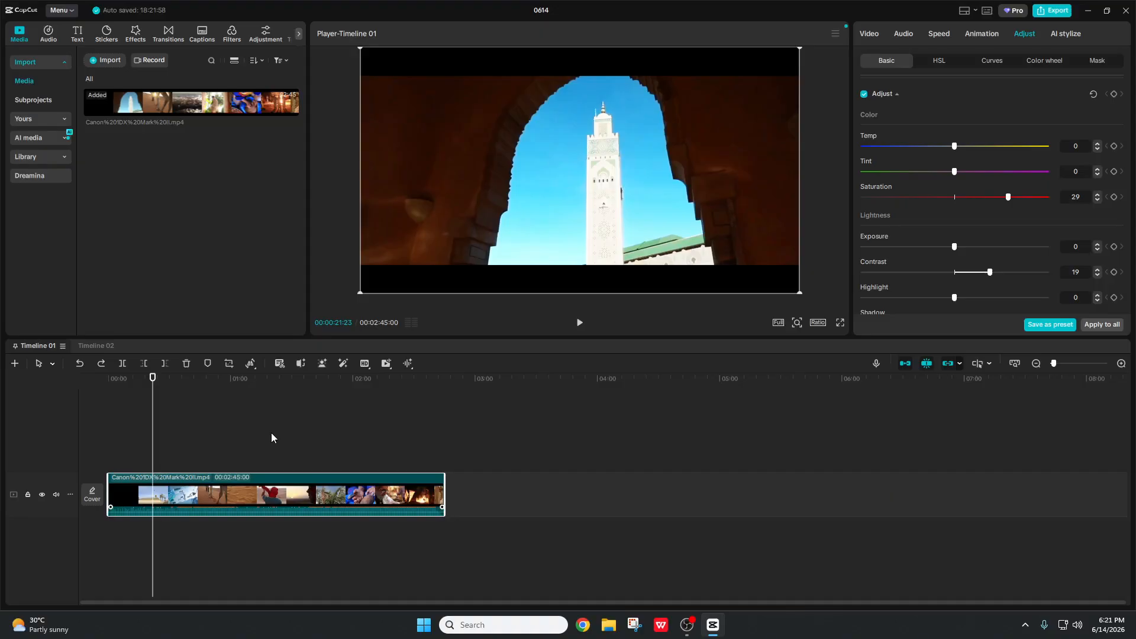
{"action": "left_click_drag", "start_coordinate": [153, 398], "coordinate": [95, 400]}
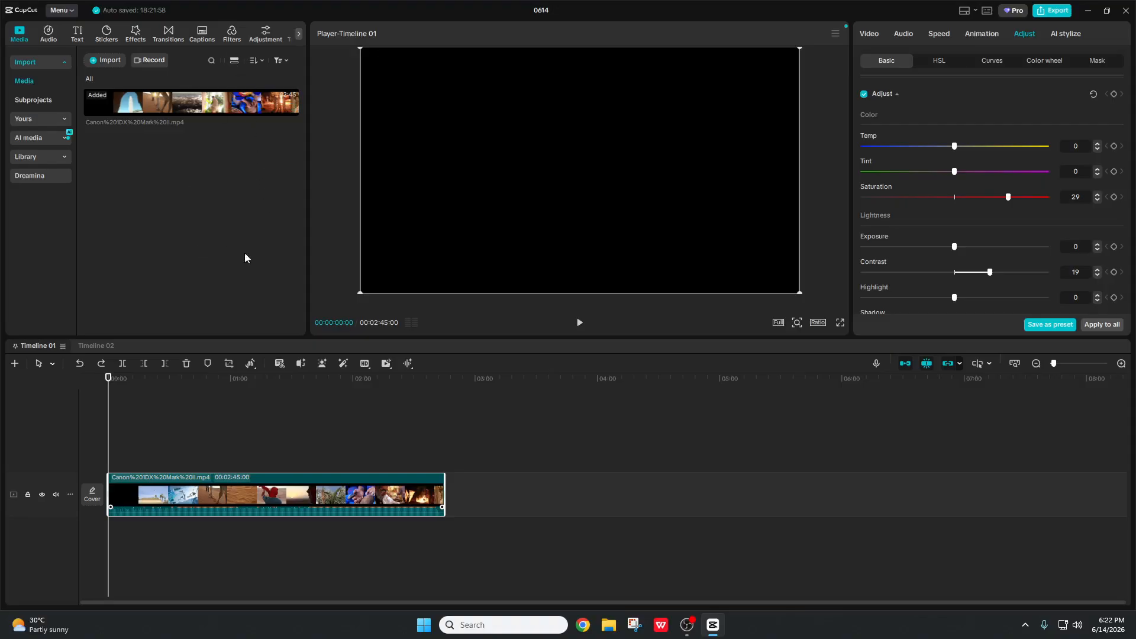
Step: Place a Custom adjustment layer above the travel clip, stretched to its full 2:45 length
{"action": "left_click", "coordinate": [261, 41]}
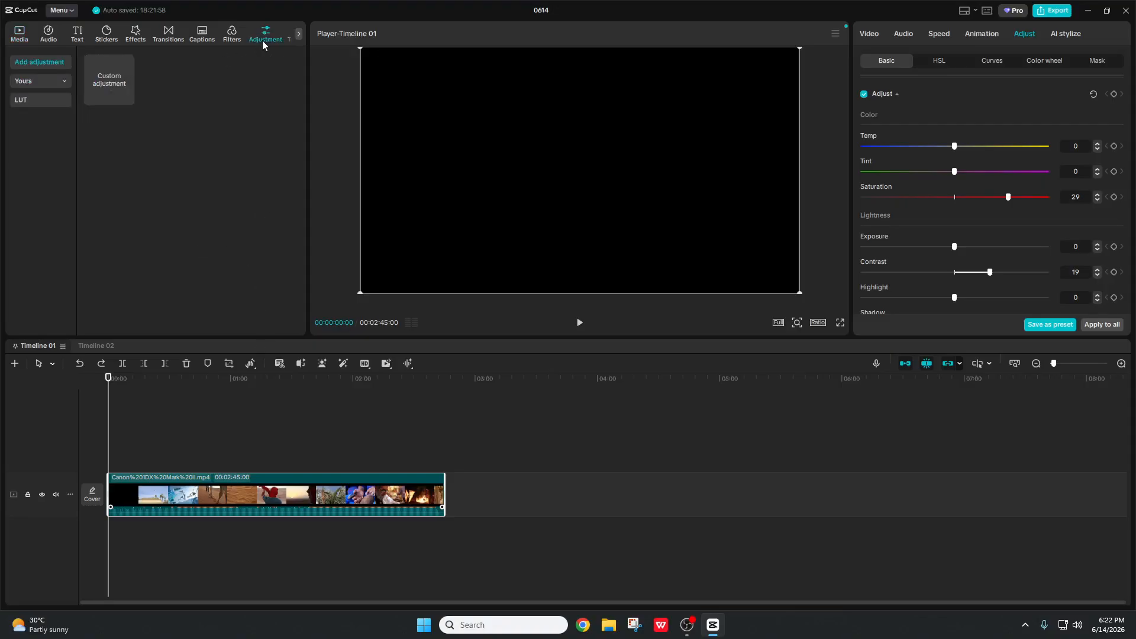
{"action": "mouse_move", "coordinate": [118, 83]}
{"action": "left_mouse_down"}
{"action": "mouse_move", "coordinate": [170, 101]}
{"action": "mouse_move", "coordinate": [206, 464]}
{"action": "left_mouse_up"}
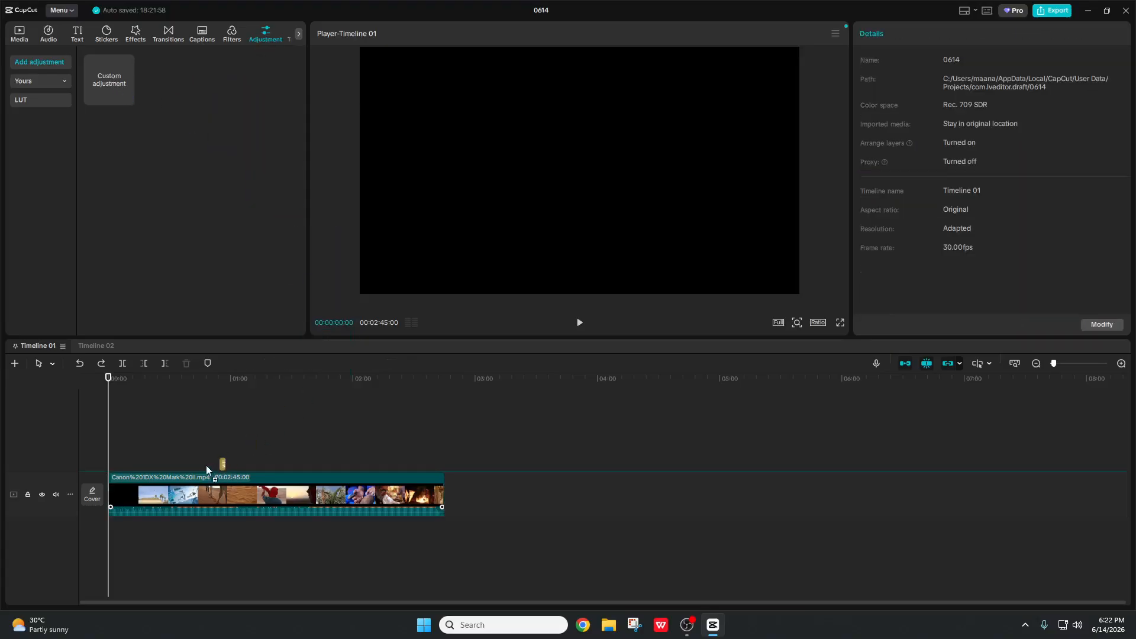
{"action": "left_click_drag", "start_coordinate": [119, 465], "coordinate": [107, 464]}
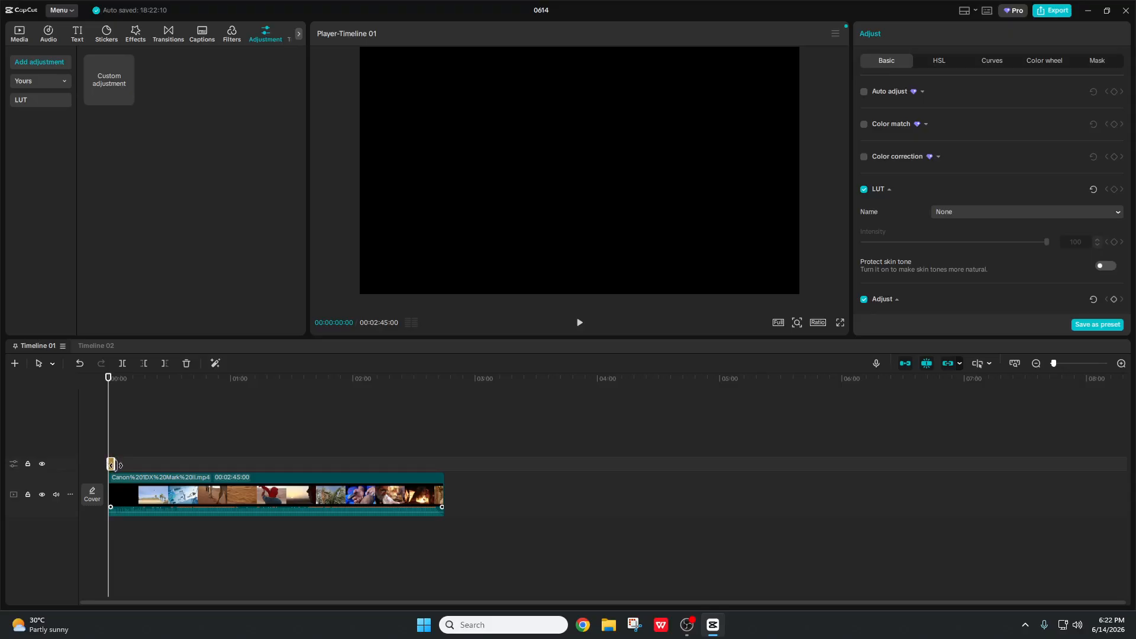
{"action": "left_click_drag", "start_coordinate": [115, 464], "coordinate": [444, 464]}
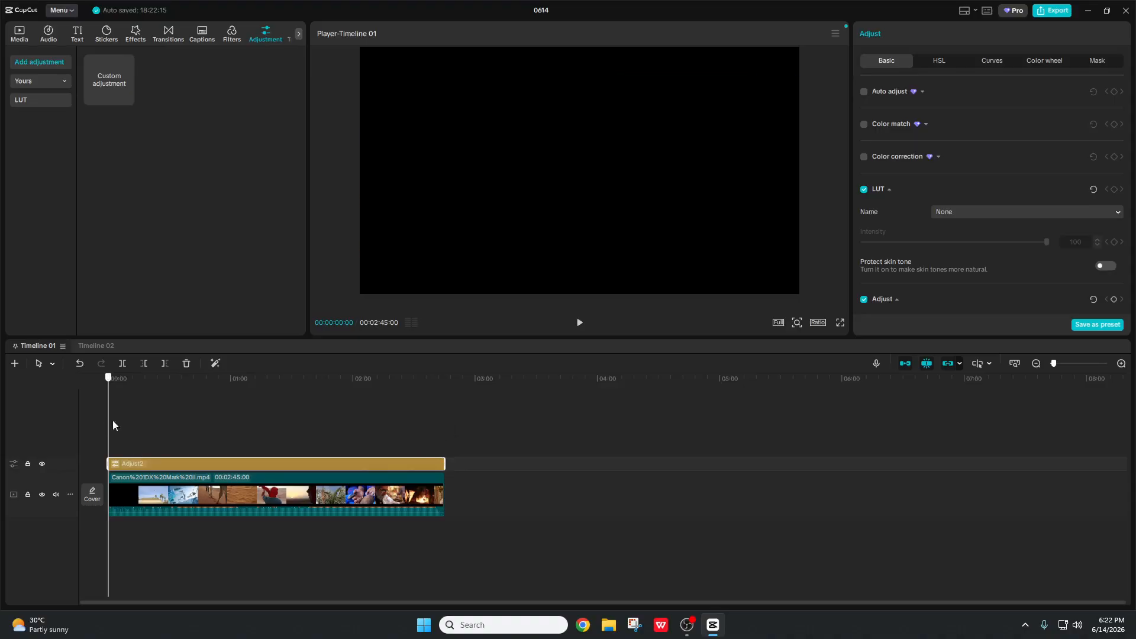
Step: Lower the adjustment layer's Temp slider to -31 to cool its colour
{"action": "left_click_drag", "start_coordinate": [111, 427], "coordinate": [128, 427]}
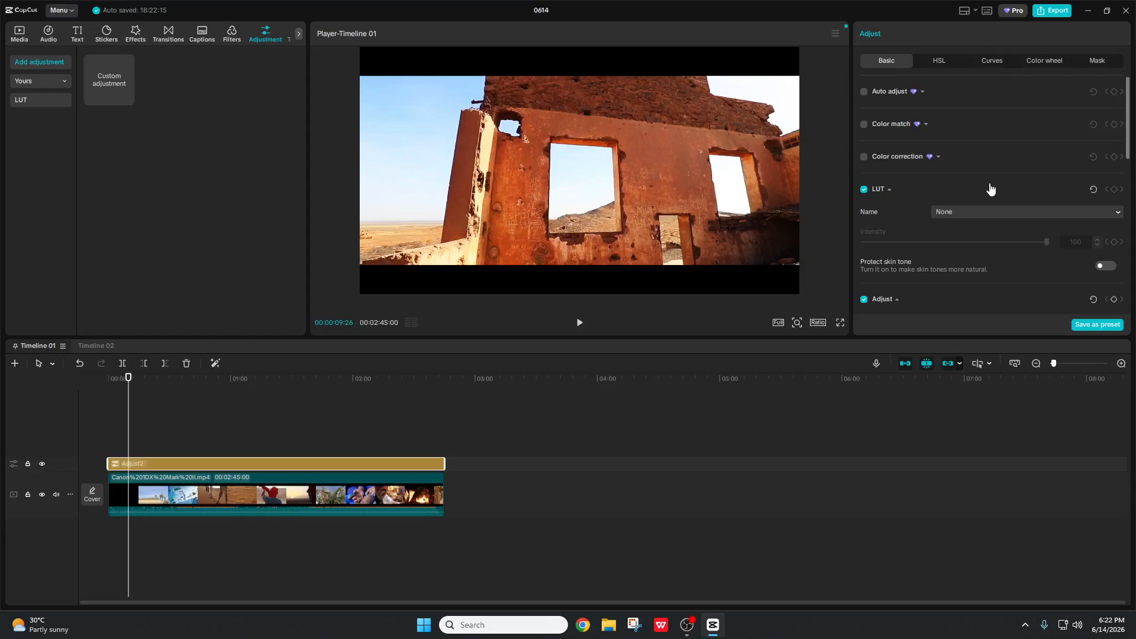
{"action": "scroll", "coordinate": [991, 188], "scroll_direction": "down", "scroll_amount": 3}
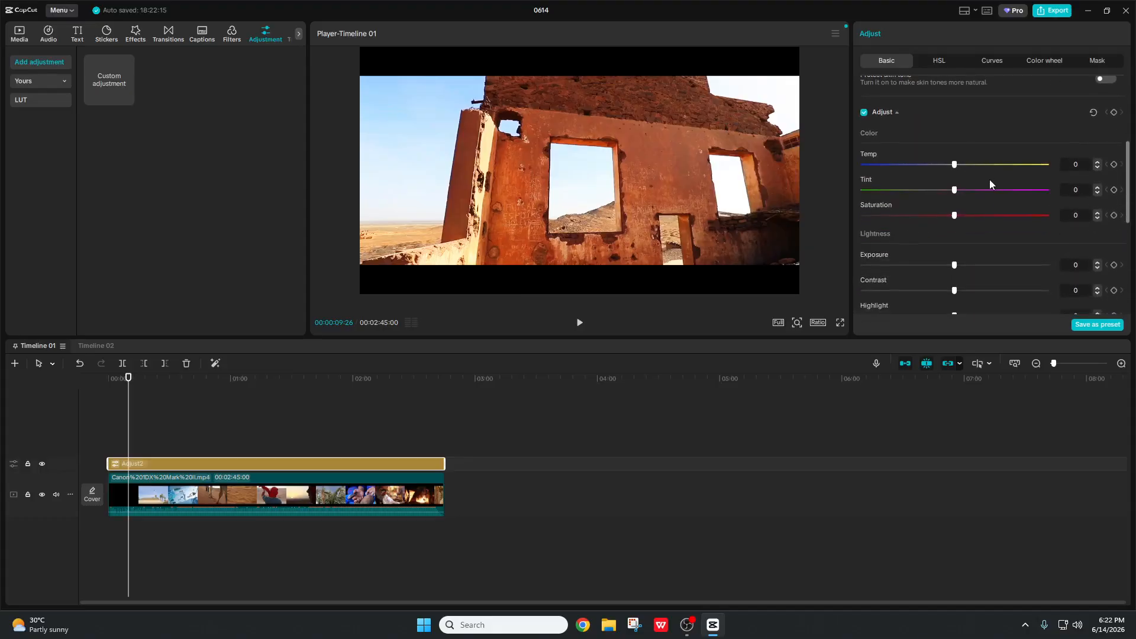
{"action": "scroll", "coordinate": [990, 184], "scroll_direction": "down", "scroll_amount": 1}
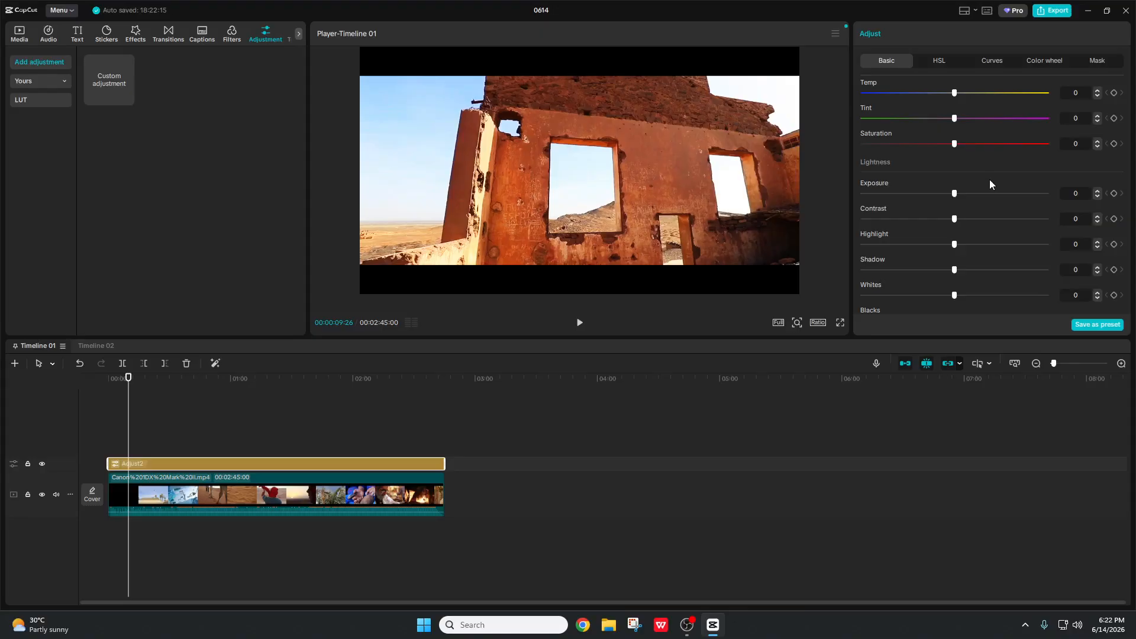
{"action": "scroll", "coordinate": [989, 179], "scroll_direction": "down", "scroll_amount": 2}
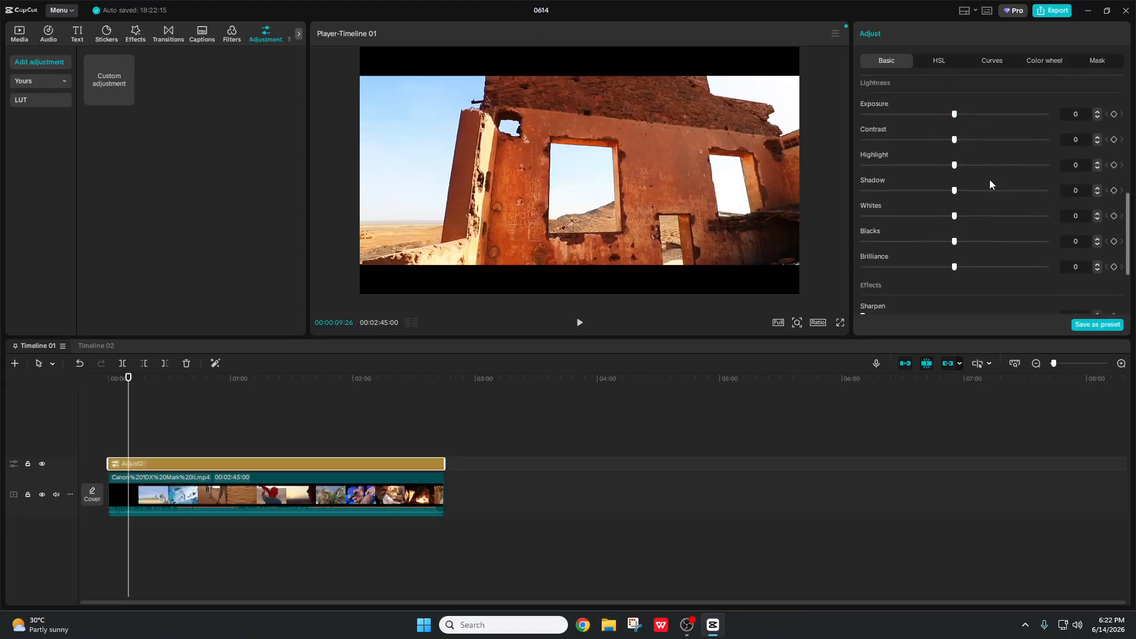
{"action": "scroll", "coordinate": [989, 179], "scroll_direction": "up", "scroll_amount": 1}
{"action": "scroll", "coordinate": [924, 139], "scroll_direction": "down", "scroll_amount": 1}
{"action": "scroll", "coordinate": [947, 237], "scroll_direction": "up", "scroll_amount": 1}
{"action": "scroll", "coordinate": [918, 208], "scroll_direction": "down", "scroll_amount": 1}
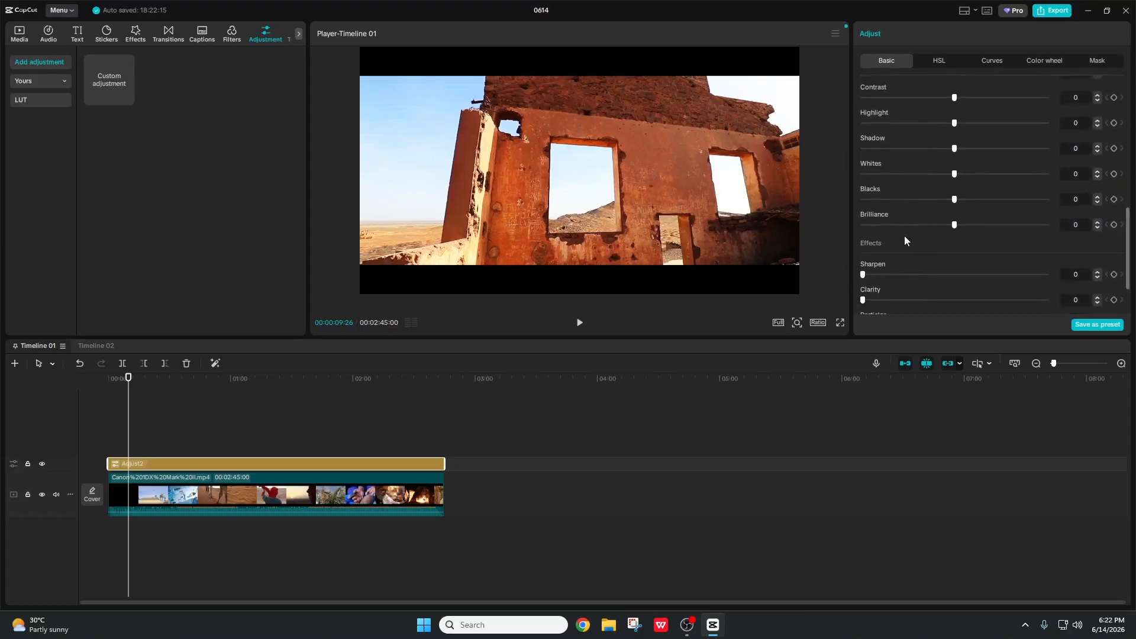
{"action": "scroll", "coordinate": [905, 236], "scroll_direction": "up", "scroll_amount": 2}
{"action": "scroll", "coordinate": [890, 166], "scroll_direction": "up", "scroll_amount": 1}
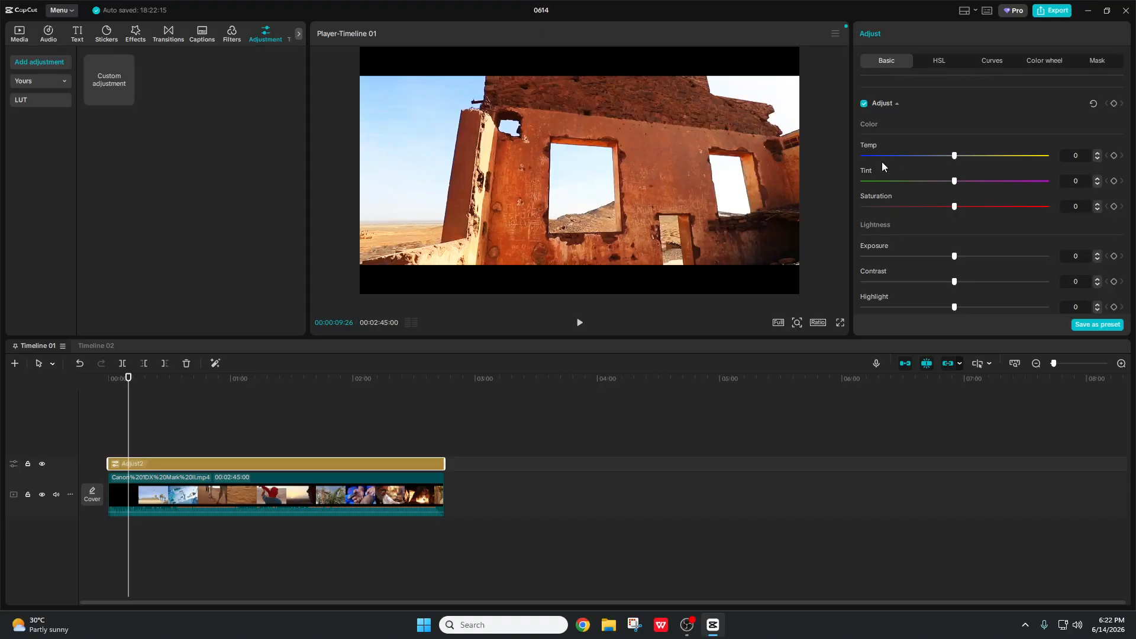
{"action": "left_click", "coordinate": [920, 155]}
{"action": "left_click_drag", "start_coordinate": [917, 161], "coordinate": [896, 163]}
{"action": "scroll", "coordinate": [950, 219], "scroll_direction": "down", "scroll_amount": 3}
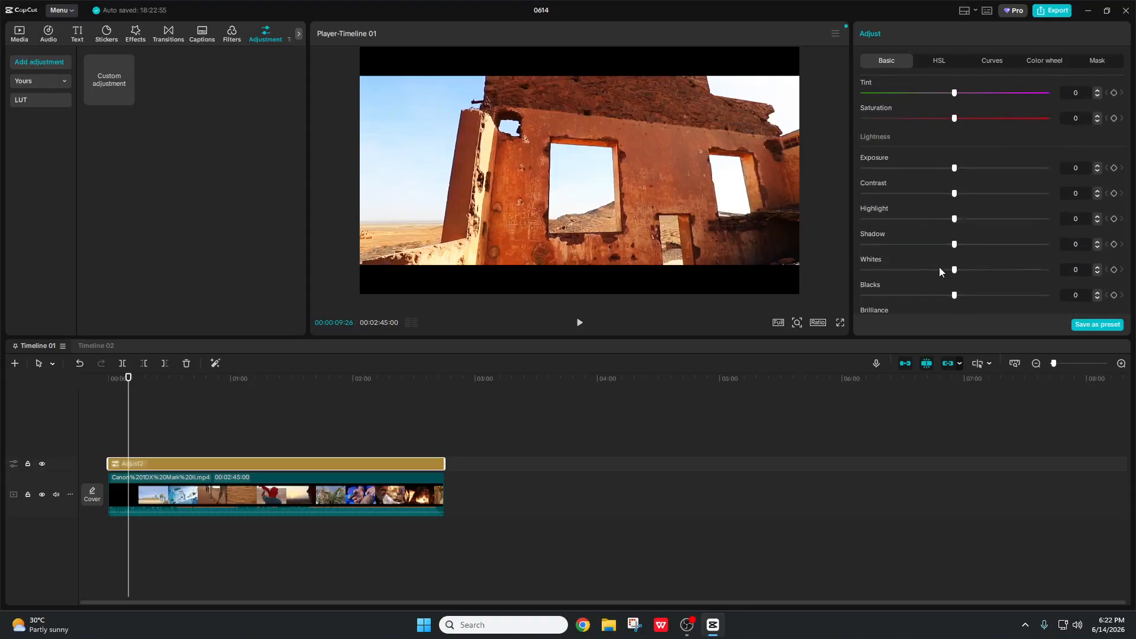
Step: Reset the travel clip's own Contrast and Saturation to 0 and apply it to all clips
{"action": "left_click", "coordinate": [355, 486]}
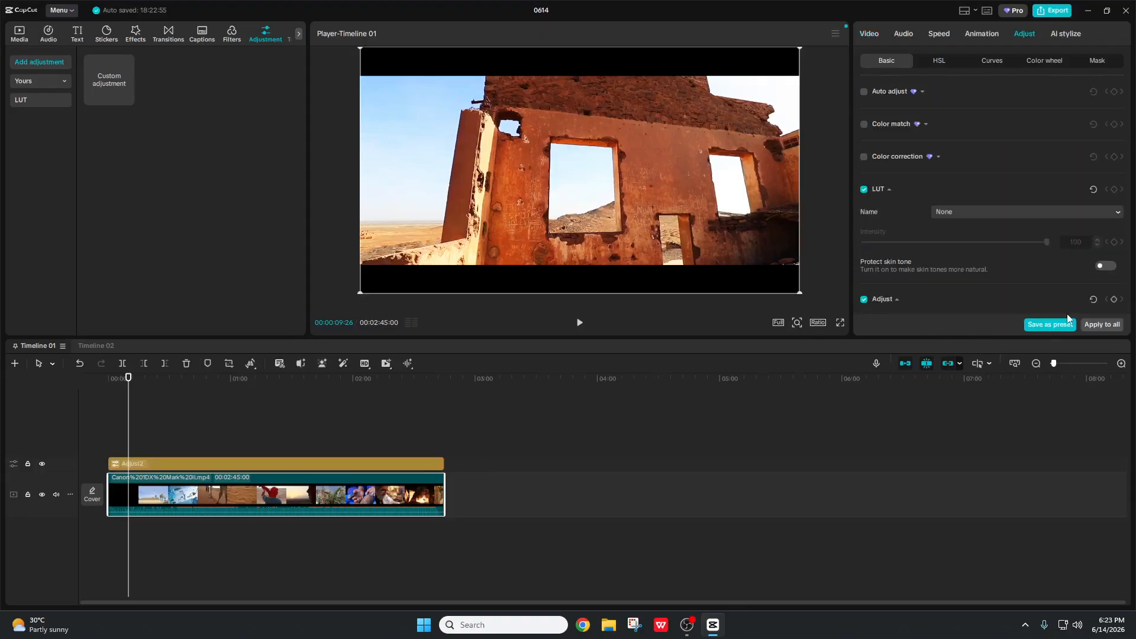
{"action": "scroll", "coordinate": [1004, 219], "scroll_direction": "down", "scroll_amount": 6}
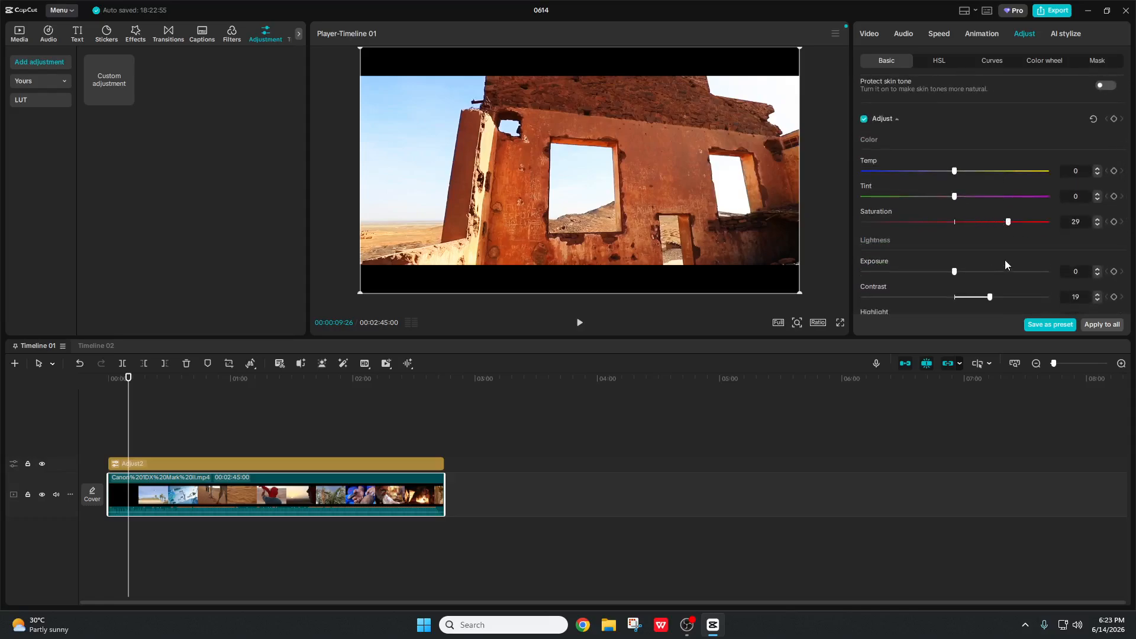
{"action": "scroll", "coordinate": [1004, 260], "scroll_direction": "down", "scroll_amount": 3}
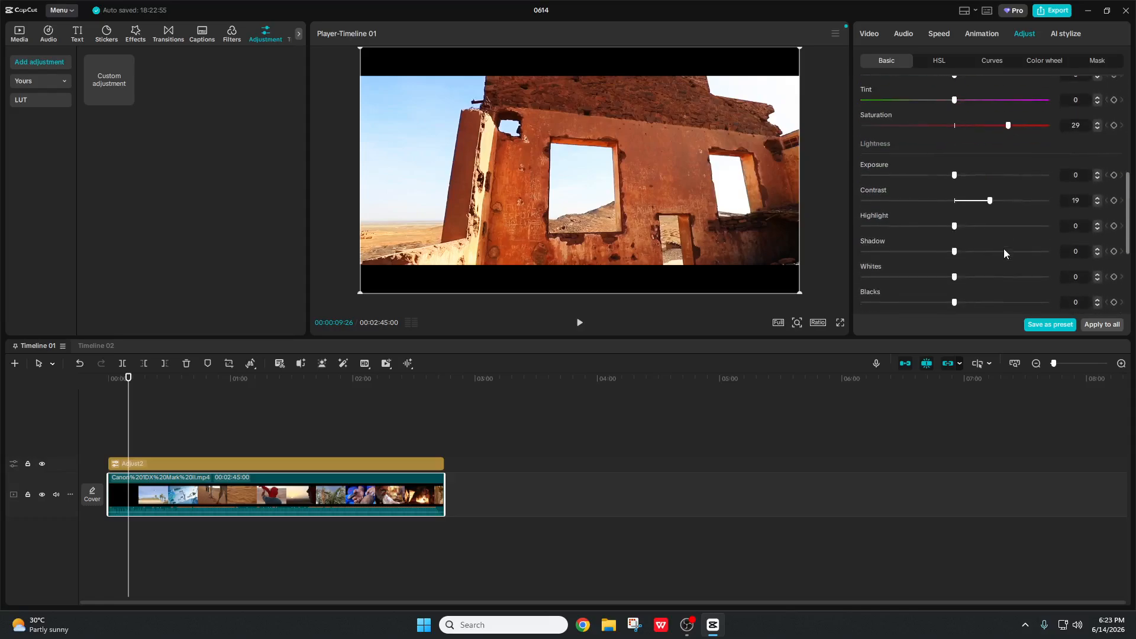
{"action": "right_click", "coordinate": [235, 492]}
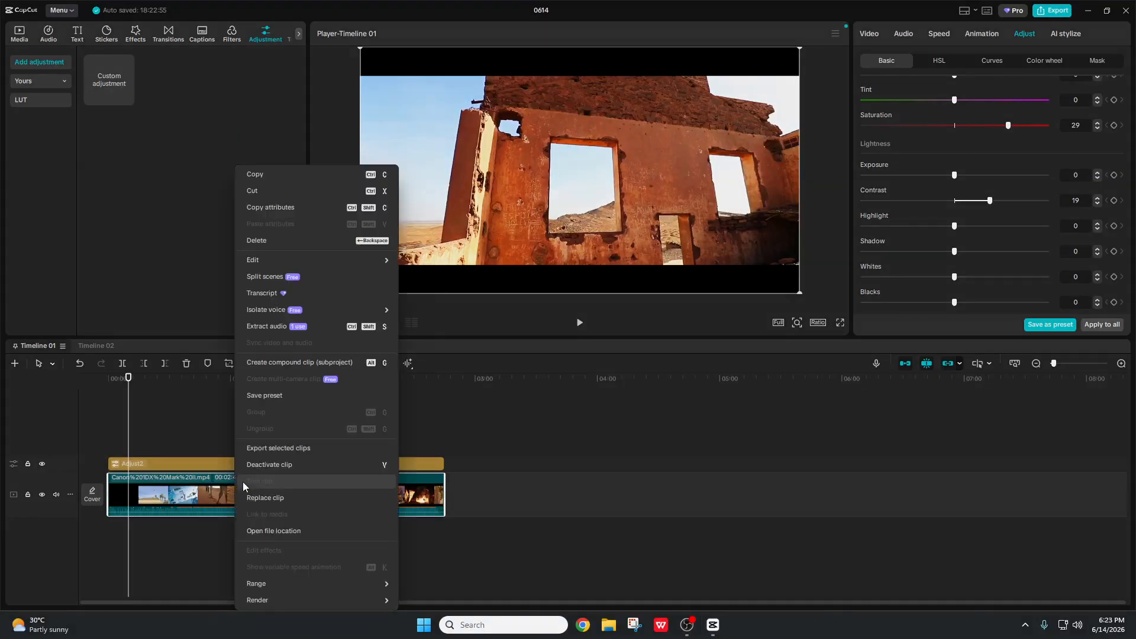
{"action": "left_click", "coordinate": [432, 500]}
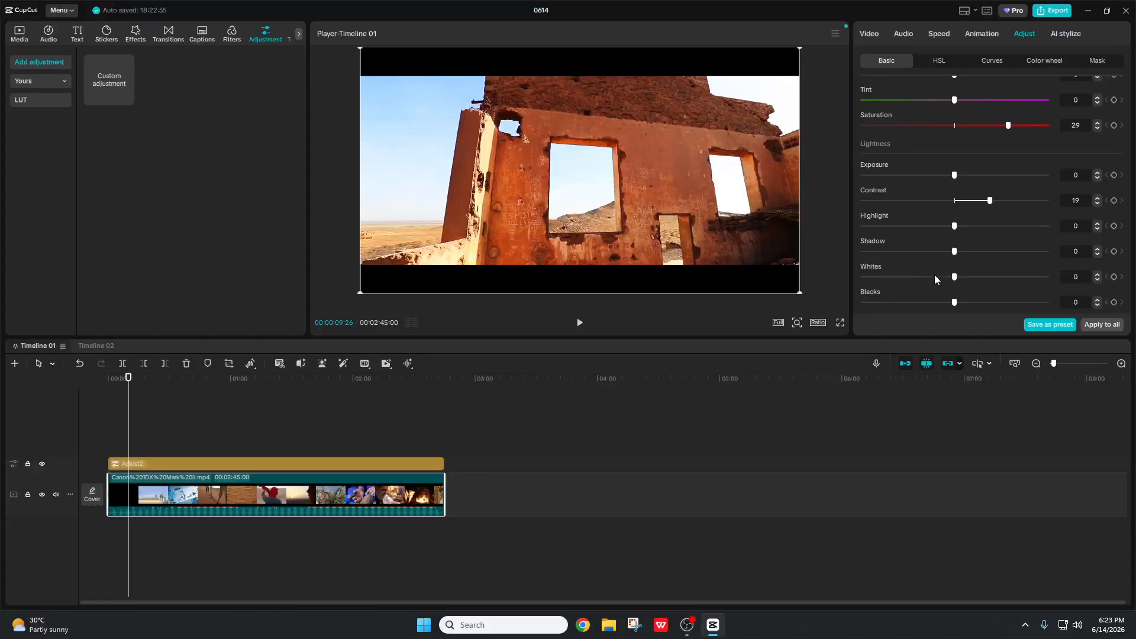
{"action": "left_click", "coordinate": [953, 198]}
{"action": "scroll", "coordinate": [981, 219], "scroll_direction": "down", "scroll_amount": 2}
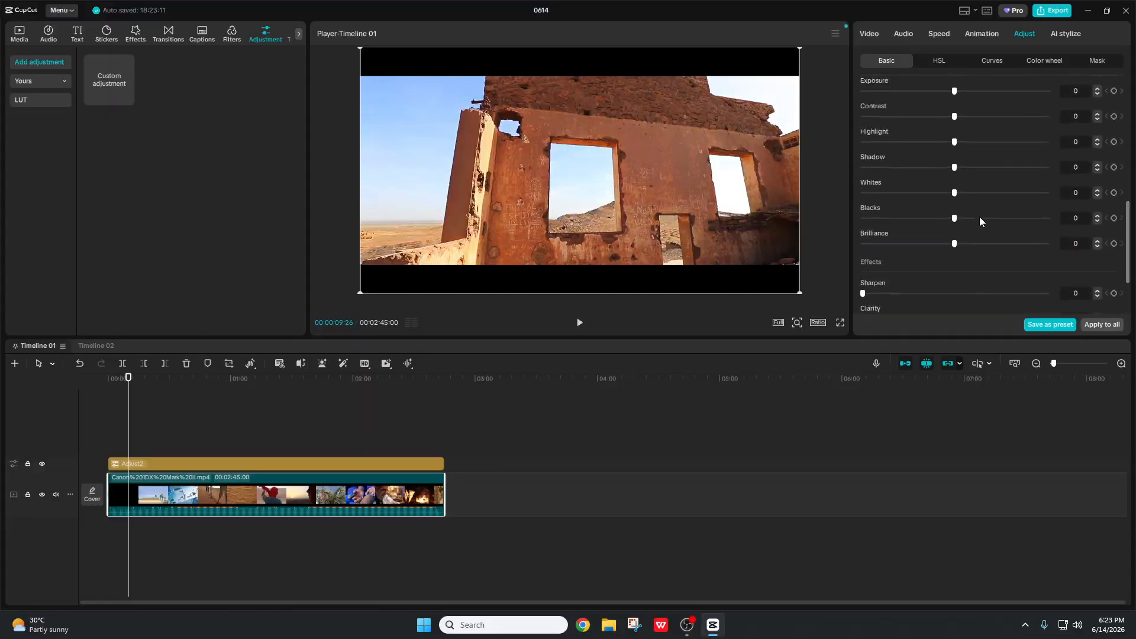
{"action": "scroll", "coordinate": [976, 215], "scroll_direction": "up", "scroll_amount": 2}
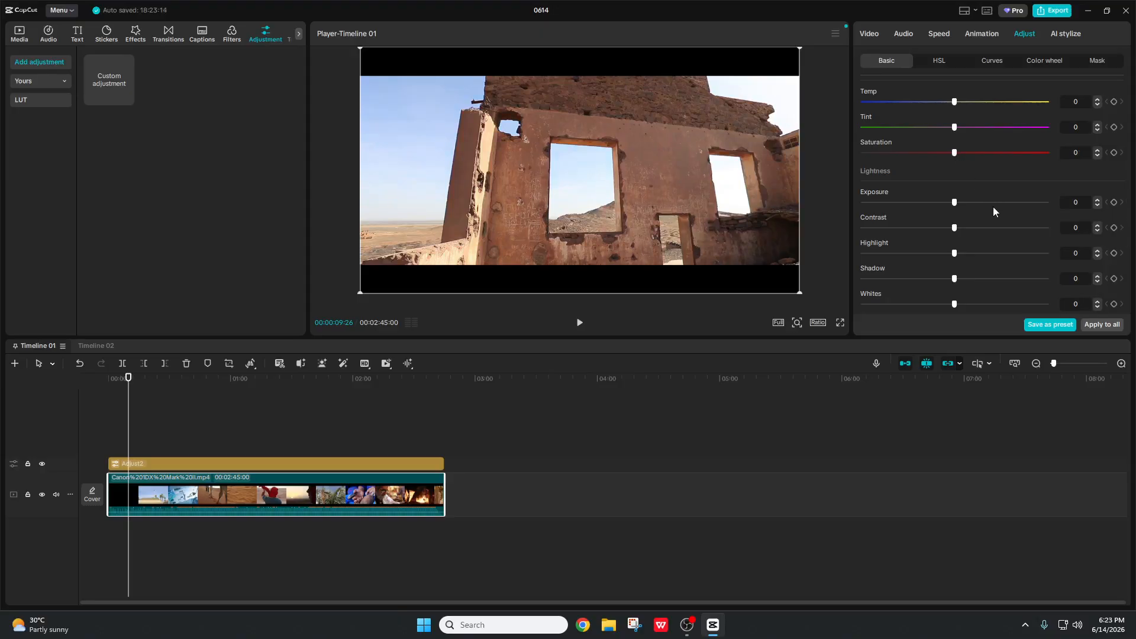
{"action": "scroll", "coordinate": [992, 210], "scroll_direction": "down", "scroll_amount": 4}
{"action": "left_click", "coordinate": [1099, 326]}
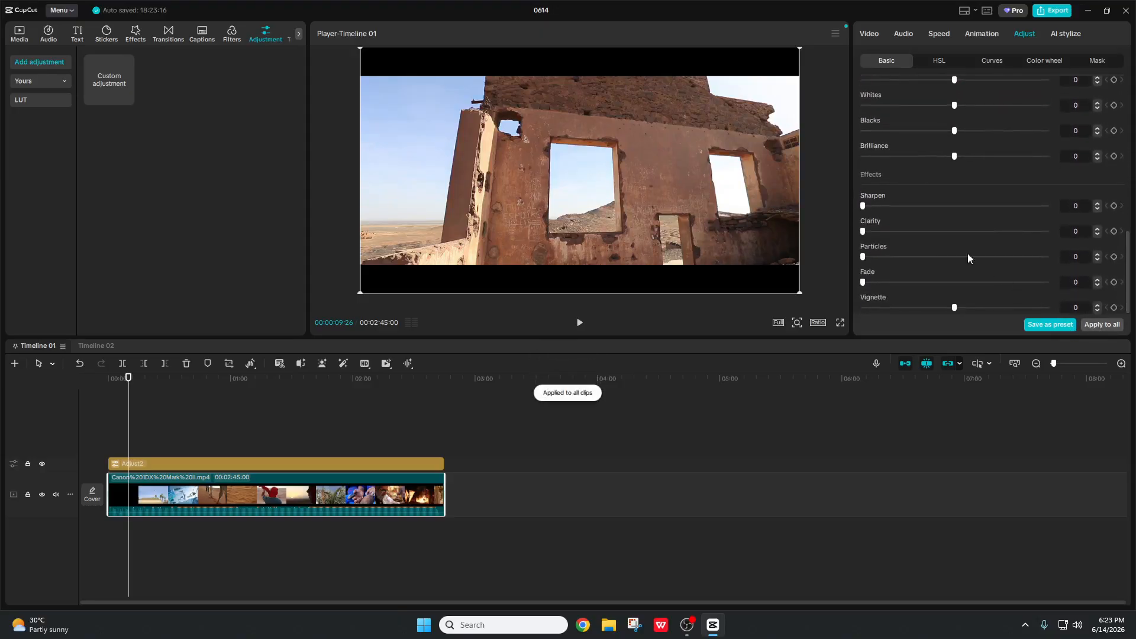
Step: Select the Adjust2 adjustment layer to bring back its Adjust settings
{"action": "scroll", "coordinate": [967, 253], "scroll_direction": "up", "scroll_amount": 8}
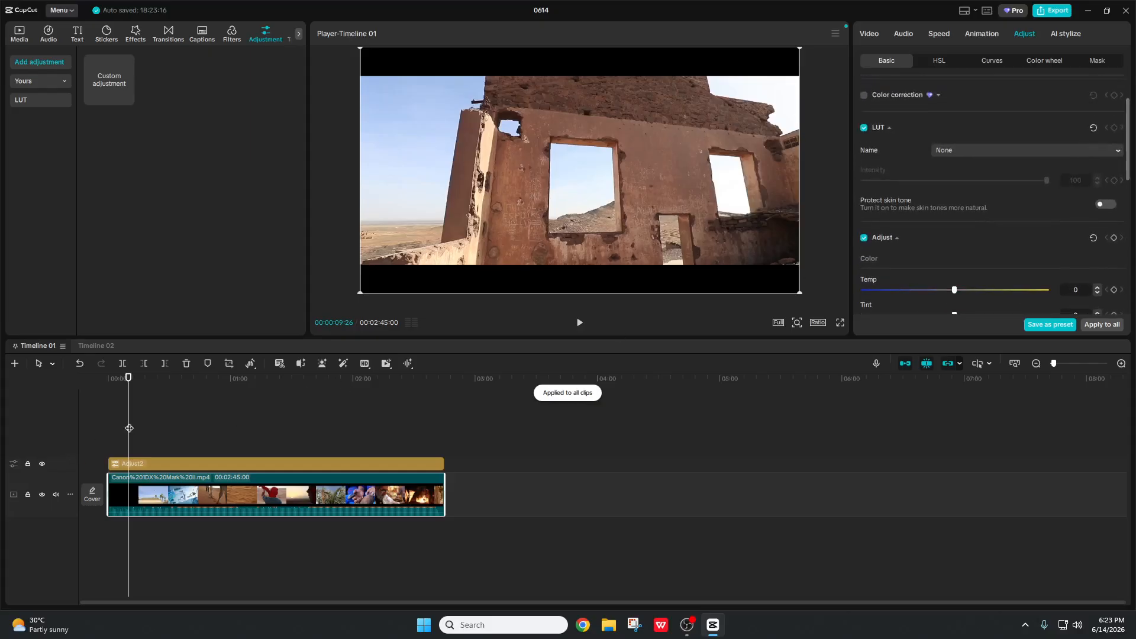
{"action": "left_click", "coordinate": [172, 465]}
{"action": "scroll", "coordinate": [934, 133], "scroll_direction": "down", "scroll_amount": 7}
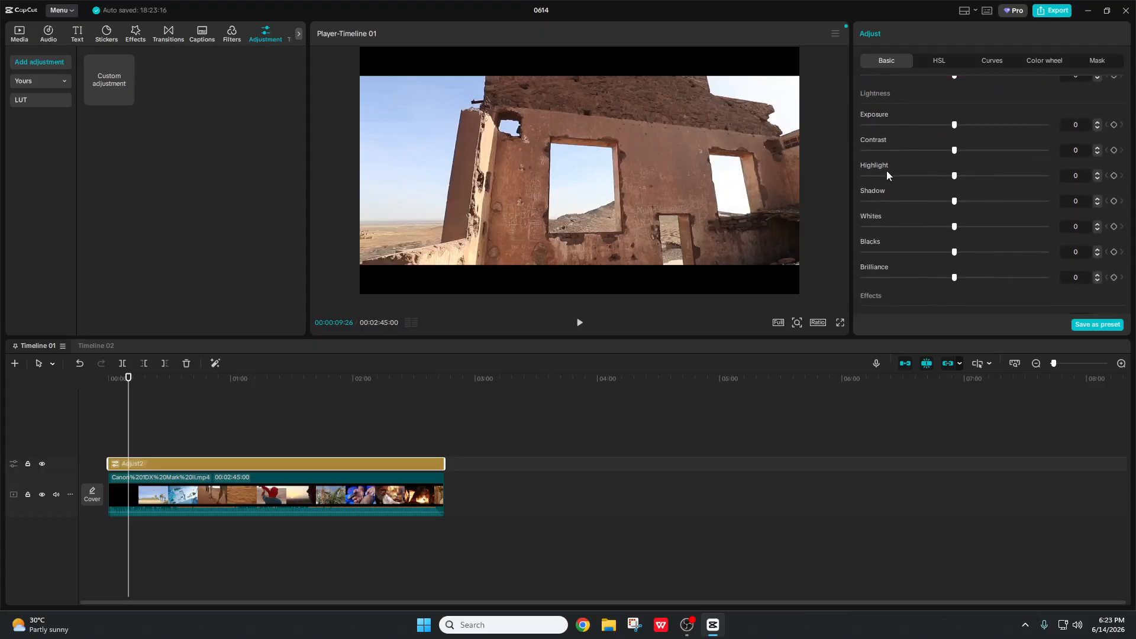
Step: Set the adjustment layer to Brilliance -10, Shadow -5 and Contrast 5
{"action": "left_click", "coordinate": [936, 277]}
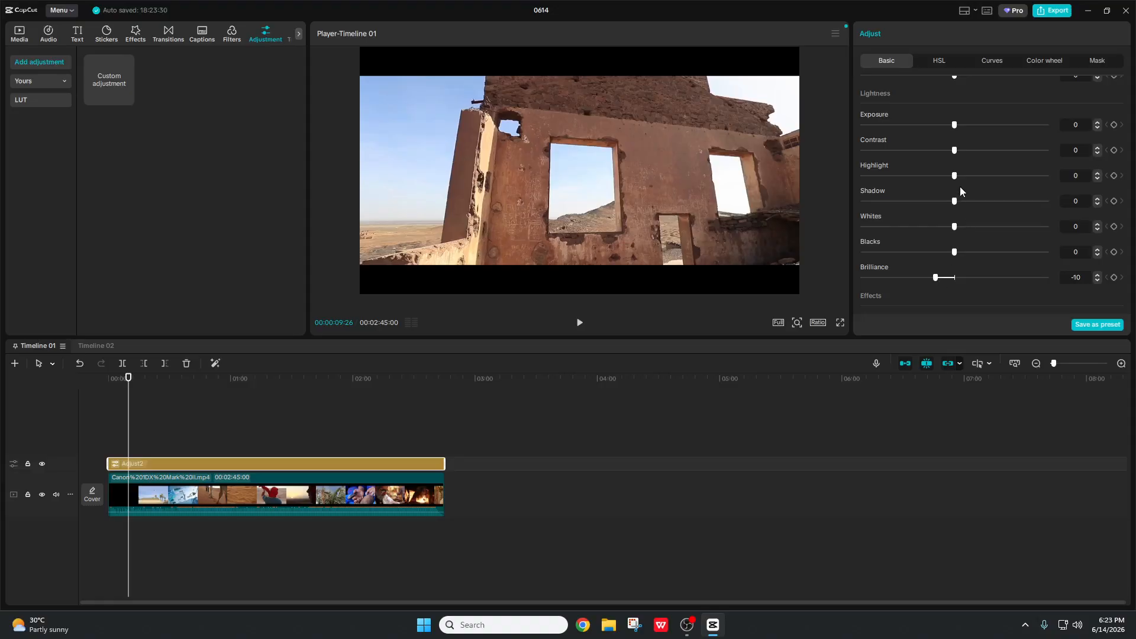
{"action": "left_click_drag", "start_coordinate": [954, 201], "coordinate": [945, 202]}
{"action": "left_click_drag", "start_coordinate": [954, 150], "coordinate": [964, 150]}
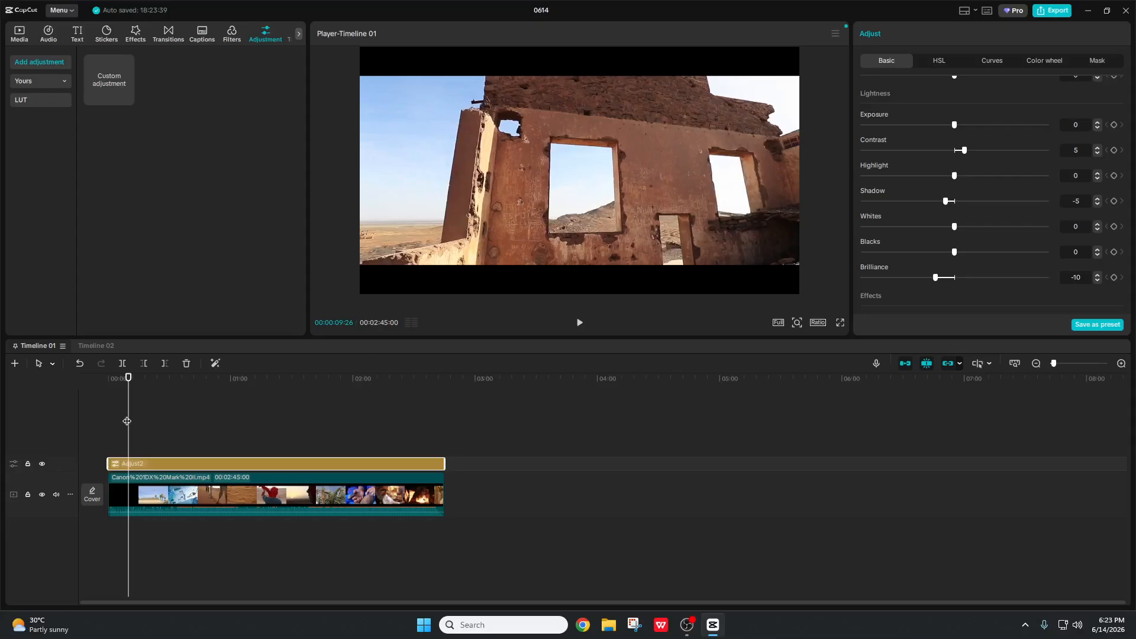
{"action": "left_click_drag", "start_coordinate": [128, 421], "coordinate": [121, 421]}
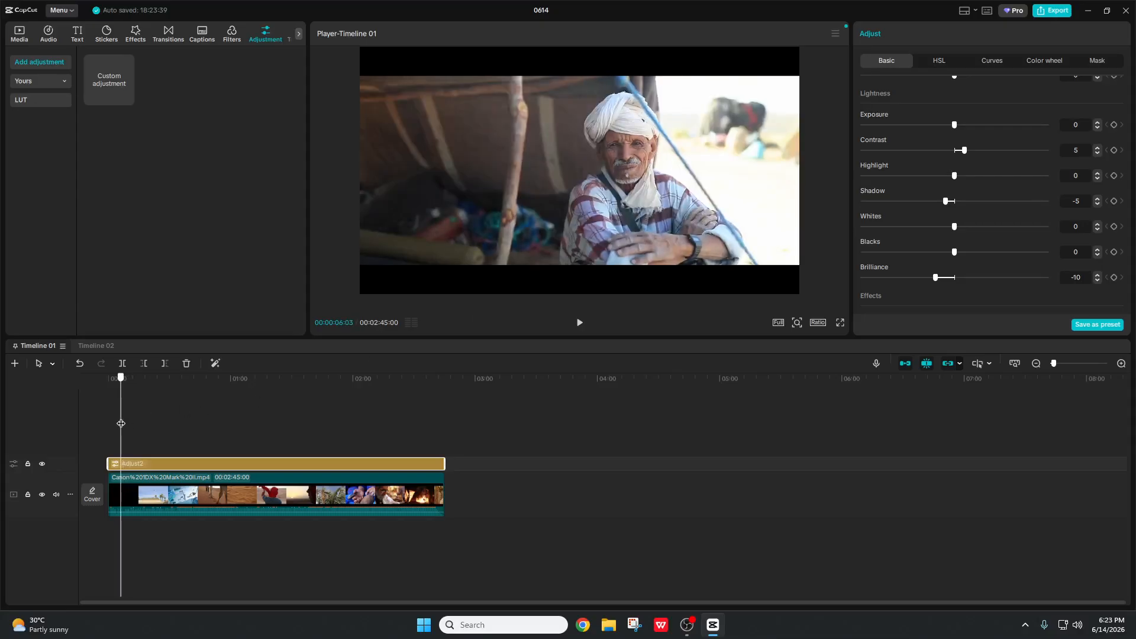
Step: Hide the adjustment layer and watch the ungraded footage in full-screen preview
{"action": "left_click", "coordinate": [41, 463]}
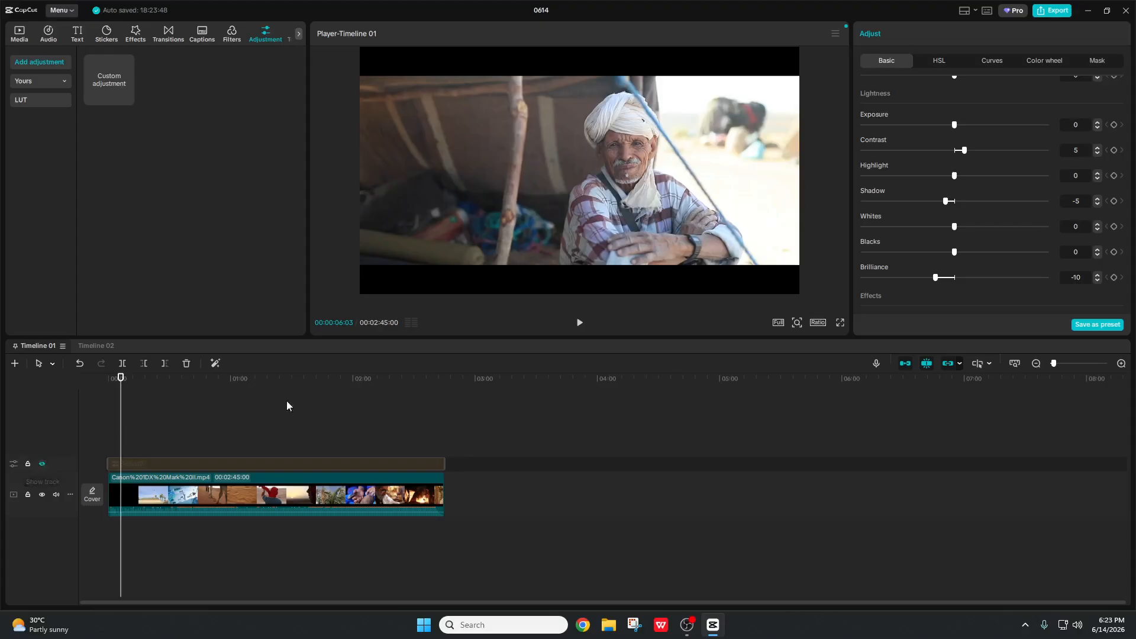
{"action": "left_click", "coordinate": [580, 329]}
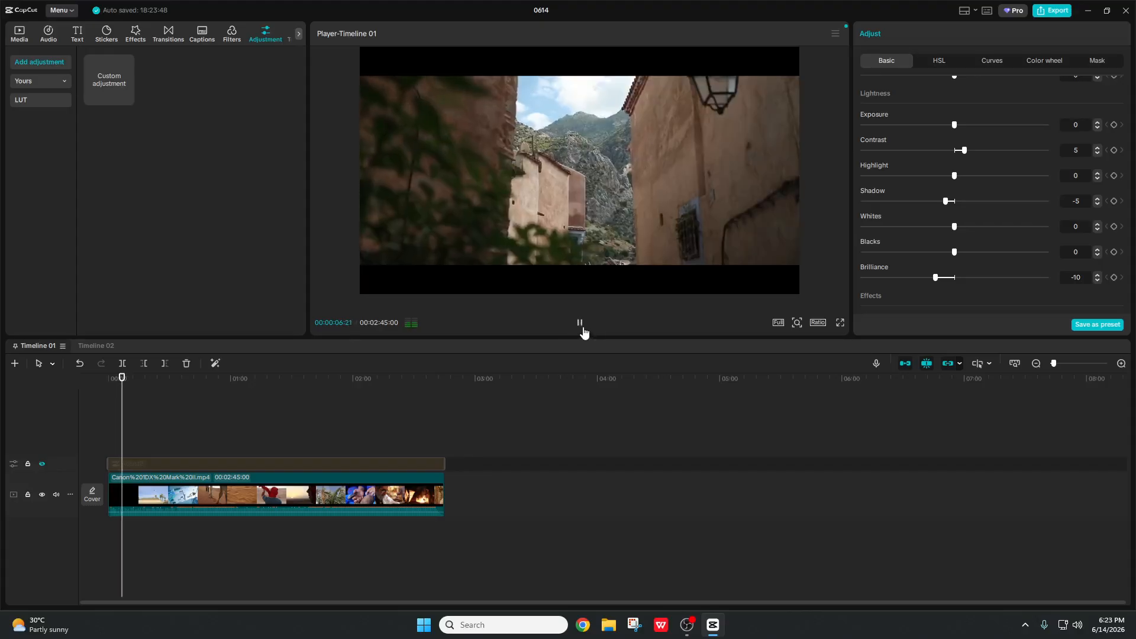
{"action": "left_click", "coordinate": [840, 323]}
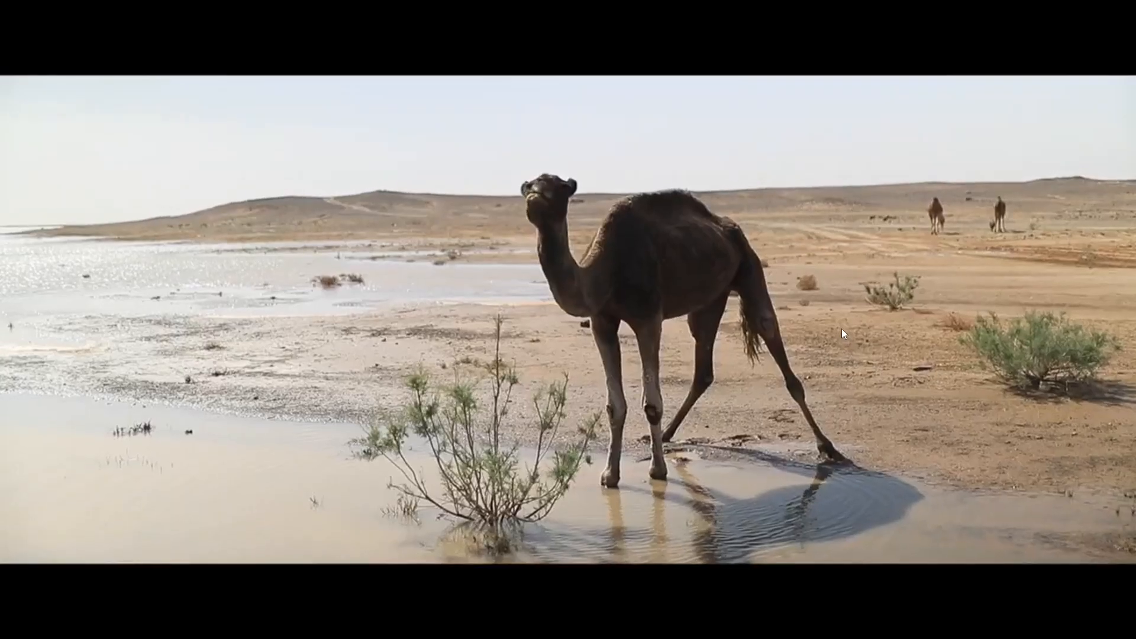
{"action": "key", "text": "Escape"}
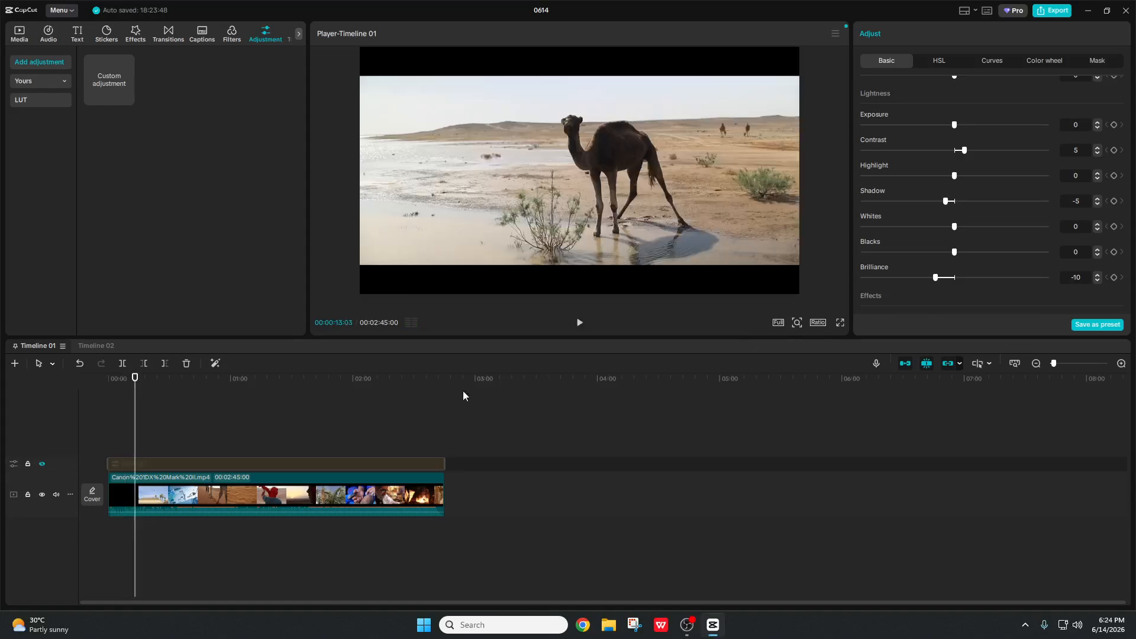
Step: Re-enable the adjustment layer at the ruins shot near 9 s and play the graded footage full screen
{"action": "left_click_drag", "start_coordinate": [135, 417], "coordinate": [120, 428]}
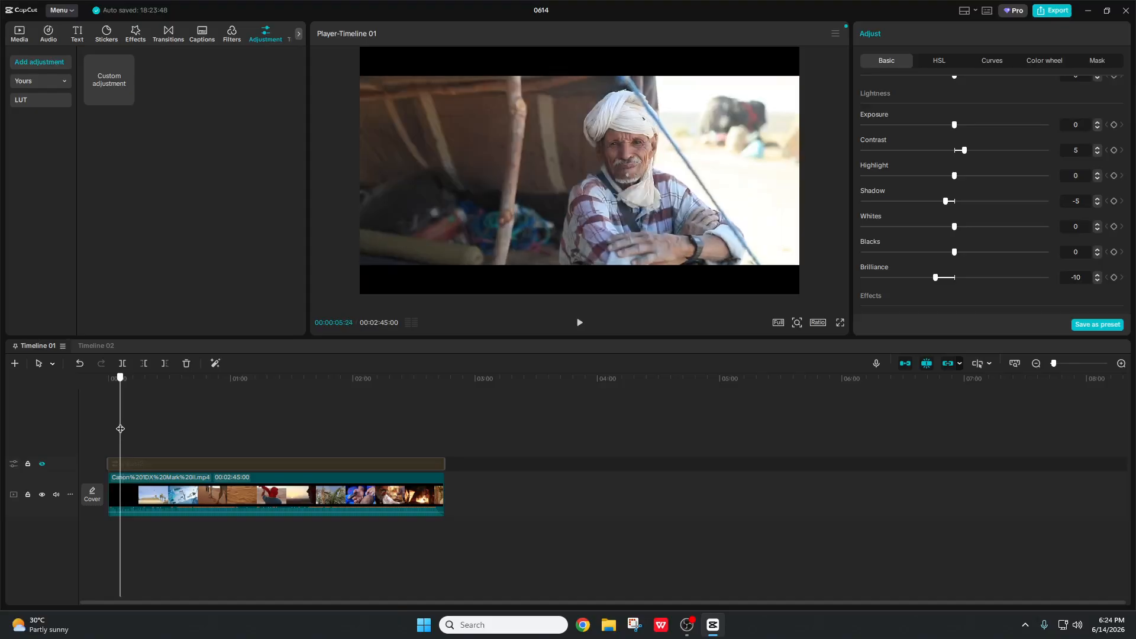
{"action": "left_click", "coordinate": [41, 464]}
{"action": "left_click", "coordinate": [839, 322]}
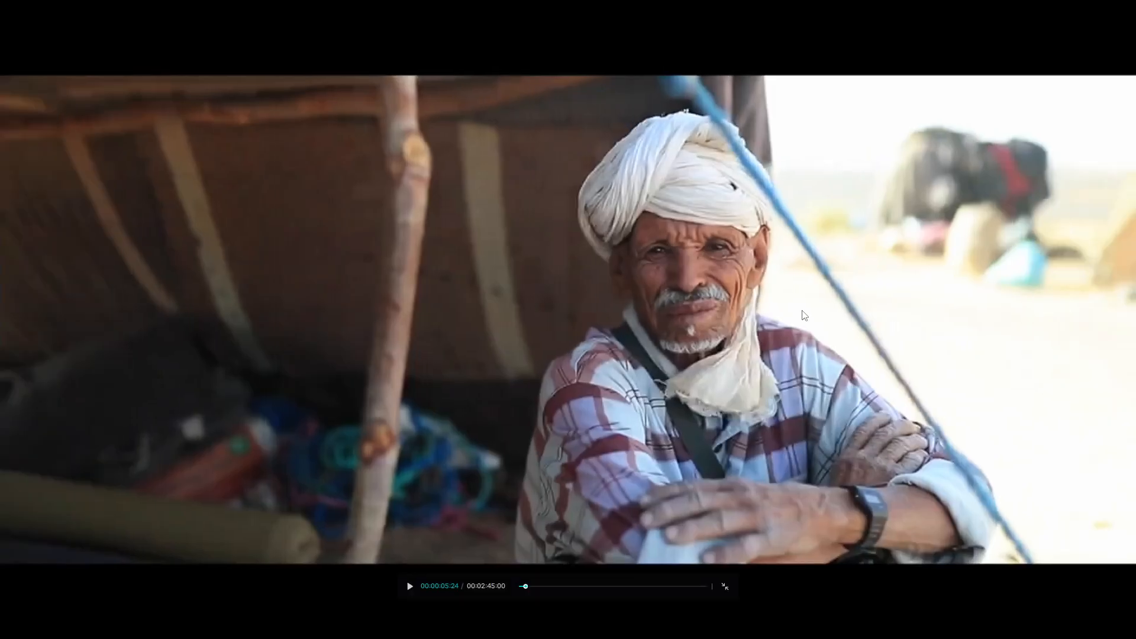
{"action": "key", "text": "space"}
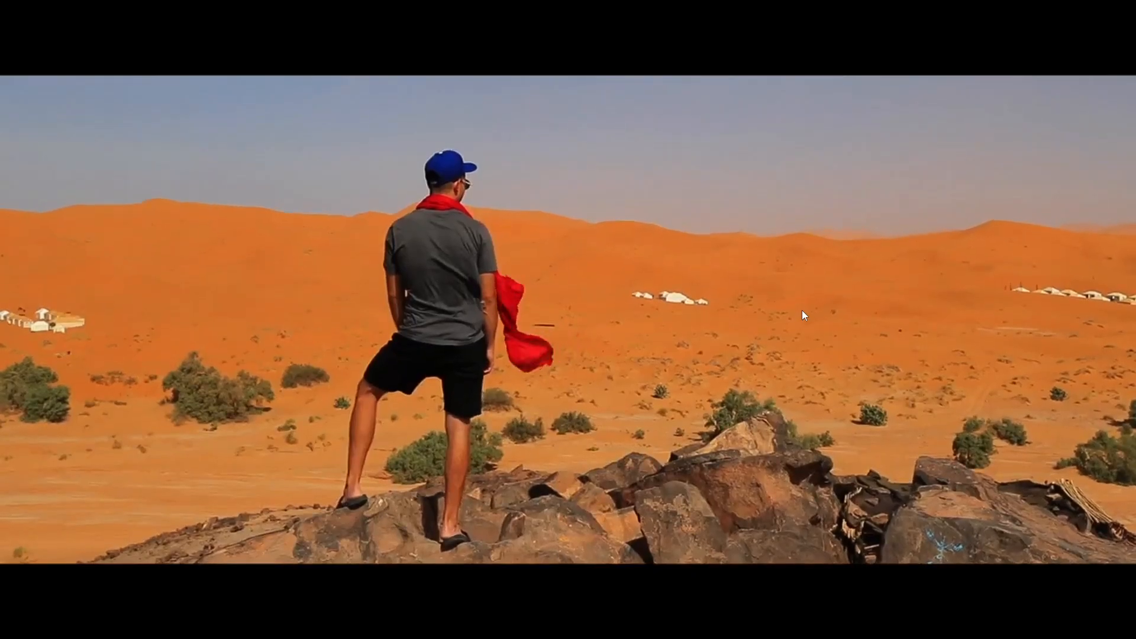
{"action": "key", "text": "Escape"}
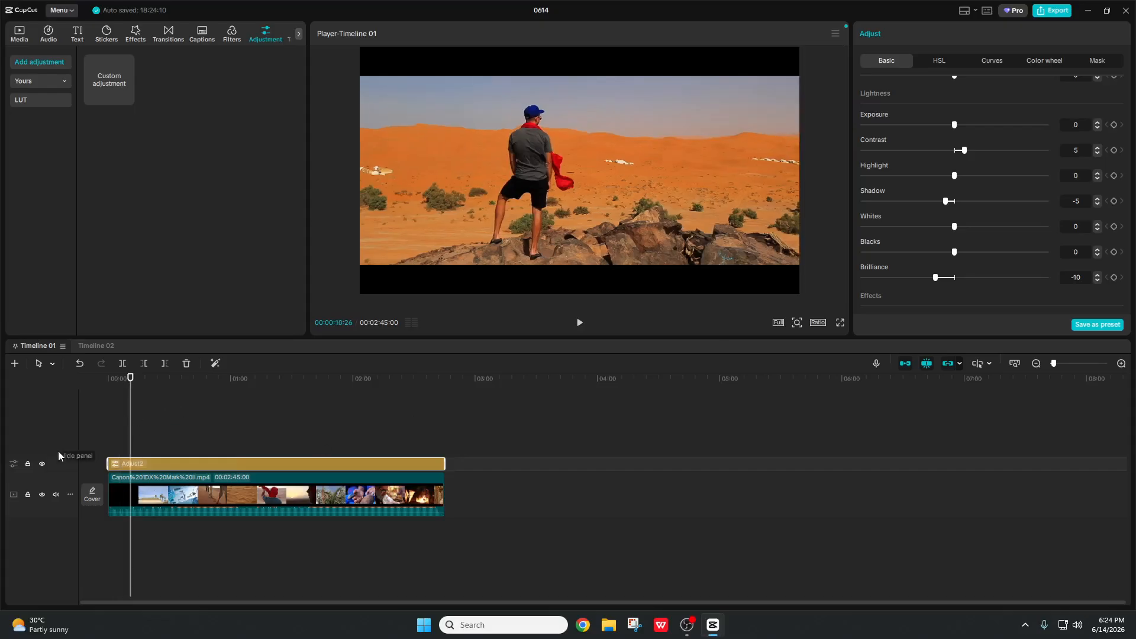
Step: Toggle the Adjust2 layer on and off at the 7-second alley shot, leaving it on
{"action": "left_click", "coordinate": [41, 464]}
{"action": "left_click", "coordinate": [41, 464]}
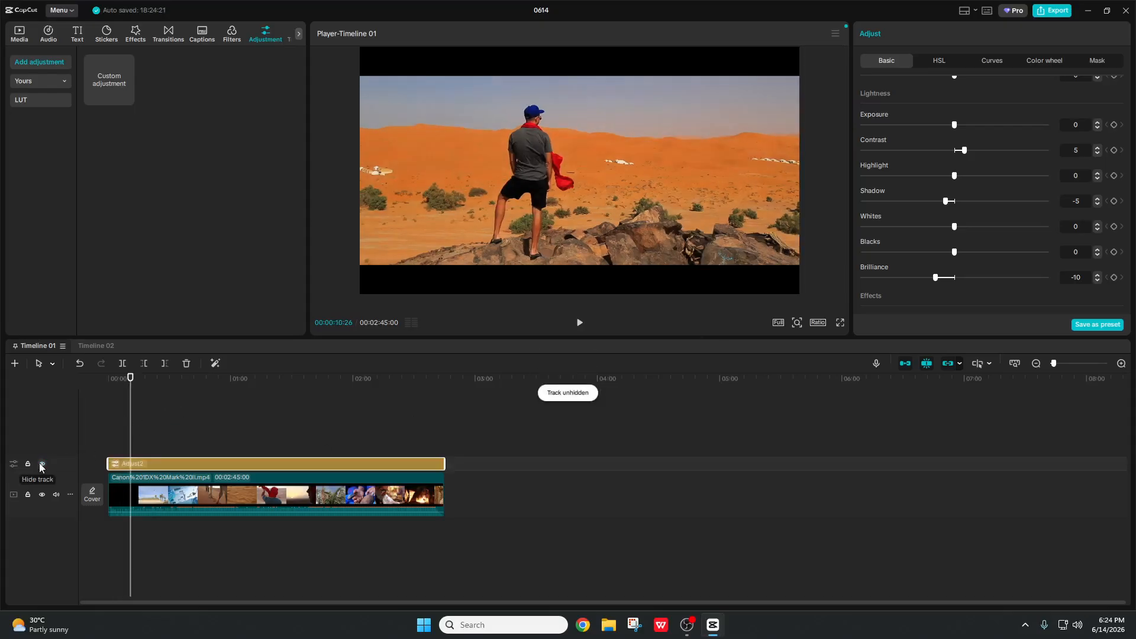
{"action": "left_click", "coordinate": [41, 464]}
{"action": "left_click_drag", "start_coordinate": [130, 450], "coordinate": [123, 450]}
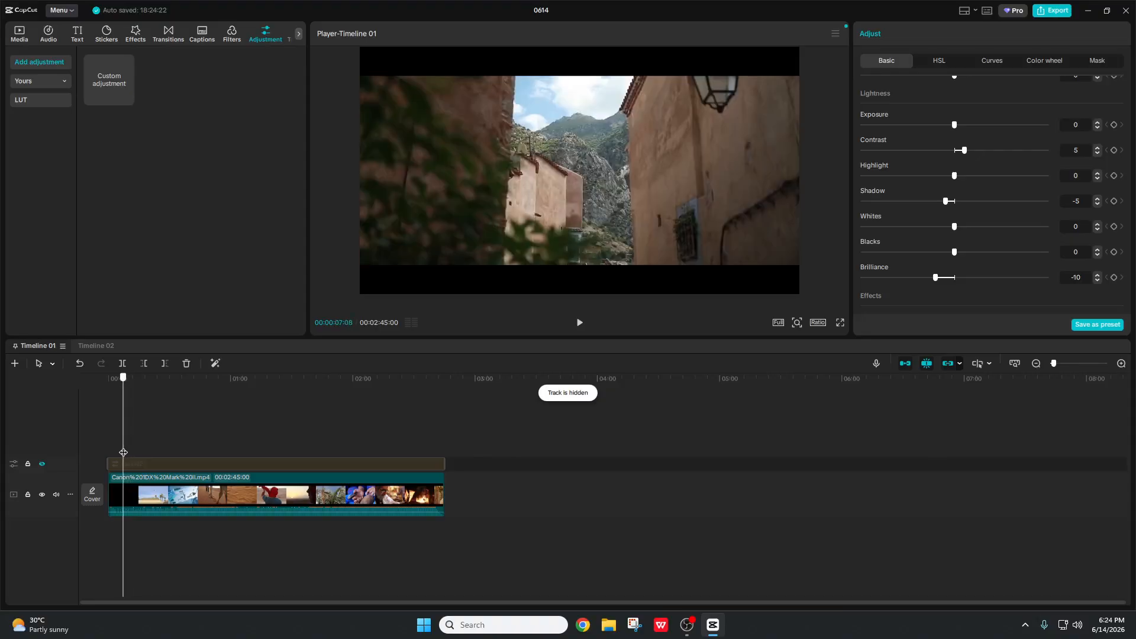
{"action": "left_click", "coordinate": [45, 463]}
{"action": "left_click", "coordinate": [44, 463]}
{"action": "left_click", "coordinate": [45, 463]}
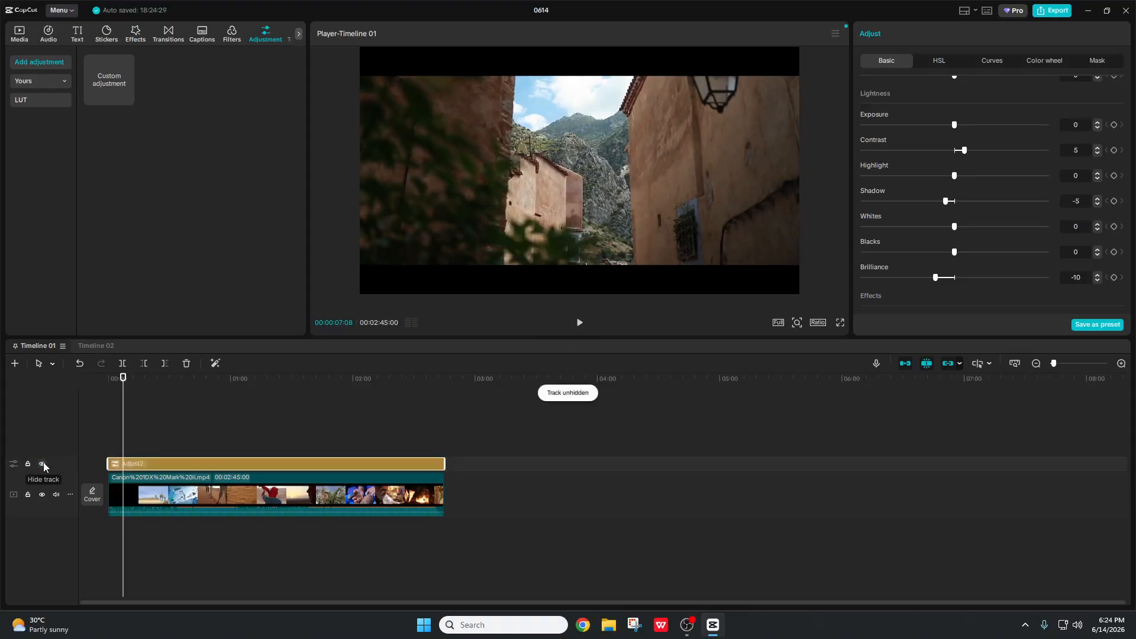
{"action": "scroll", "coordinate": [987, 232], "scroll_direction": "down", "scroll_amount": 3}
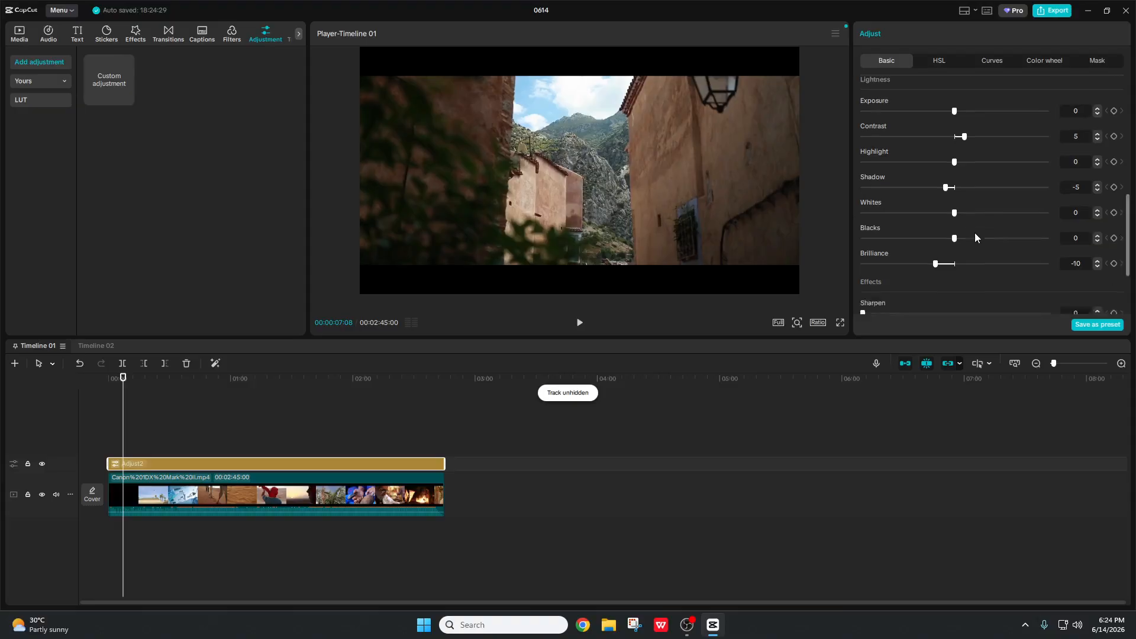
{"action": "scroll", "coordinate": [976, 234], "scroll_direction": "up", "scroll_amount": 3}
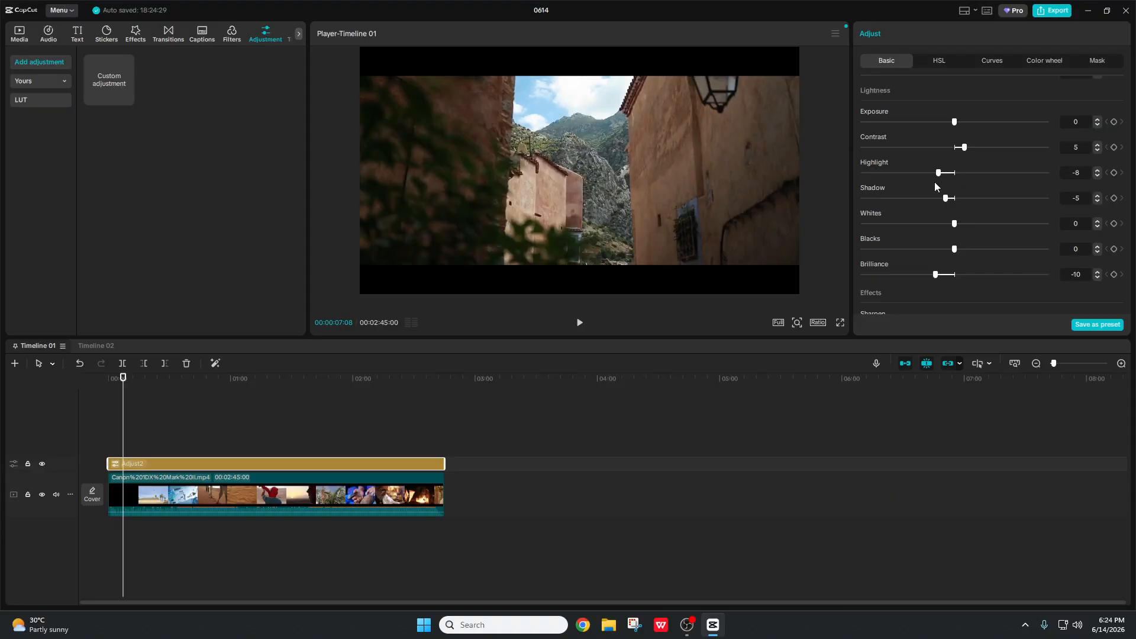
{"action": "mouse_move", "coordinate": [941, 181]}
{"action": "left_mouse_down"}
{"action": "mouse_move", "coordinate": [899, 191]}
{"action": "mouse_move", "coordinate": [954, 195]}
{"action": "left_mouse_up"}
{"action": "mouse_move", "coordinate": [958, 247]}
{"action": "left_mouse_down"}
{"action": "mouse_move", "coordinate": [1048, 261]}
{"action": "mouse_move", "coordinate": [954, 261]}
{"action": "left_mouse_up"}
{"action": "mouse_move", "coordinate": [957, 250]}
{"action": "left_mouse_down"}
{"action": "mouse_move", "coordinate": [871, 260]}
{"action": "mouse_move", "coordinate": [952, 256]}
{"action": "mouse_move", "coordinate": [893, 227]}
{"action": "mouse_move", "coordinate": [1005, 232]}
{"action": "mouse_move", "coordinate": [950, 238]}
{"action": "left_mouse_up"}
{"action": "scroll", "coordinate": [959, 243], "scroll_direction": "up", "scroll_amount": 4}
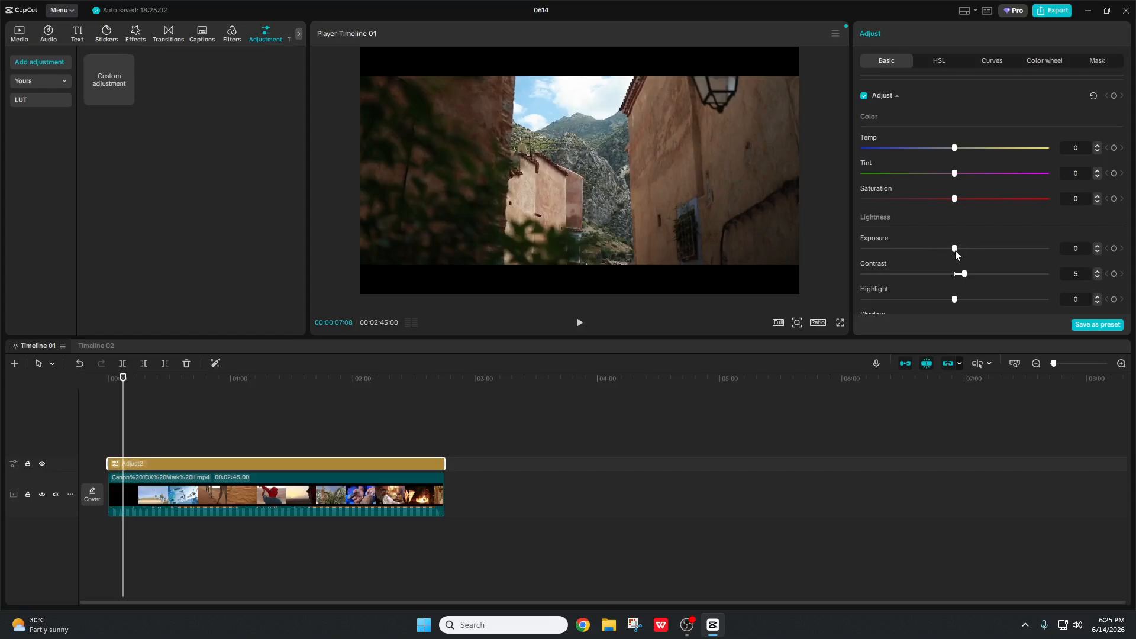
{"action": "left_click_drag", "start_coordinate": [955, 251], "coordinate": [928, 258]}
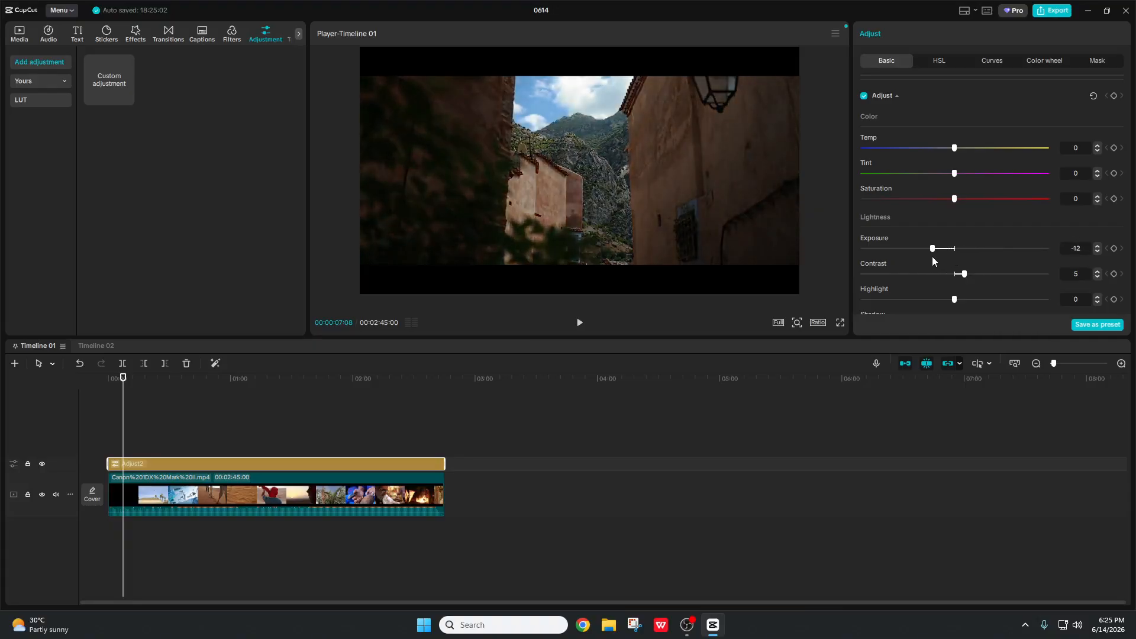
{"action": "double_click", "coordinate": [932, 251]}
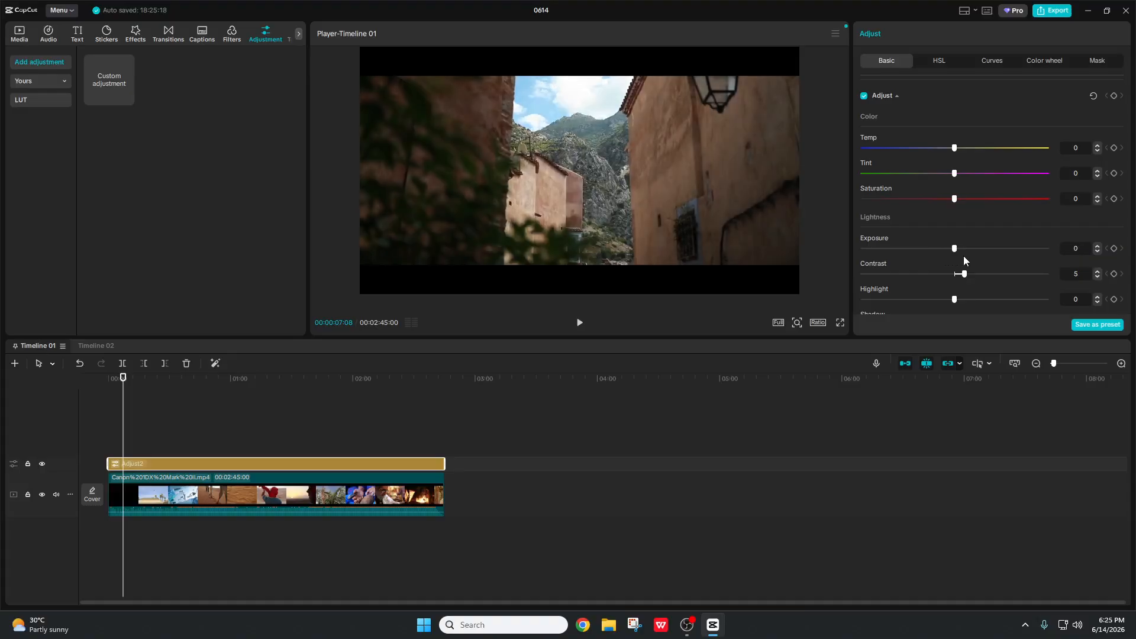
{"action": "scroll", "coordinate": [970, 250], "scroll_direction": "down", "scroll_amount": 2}
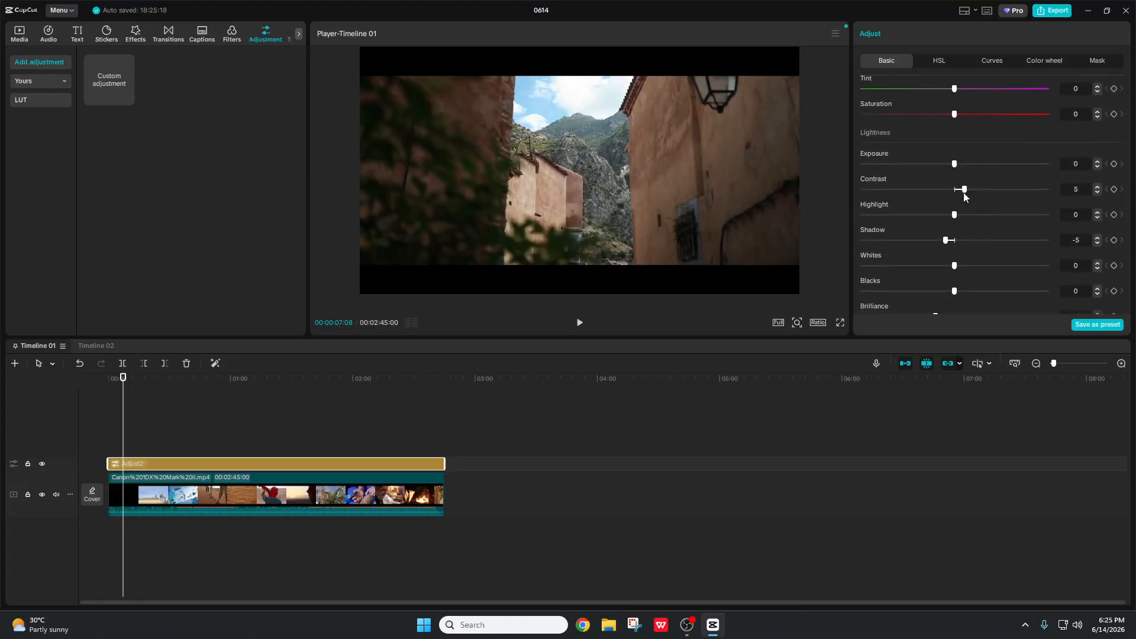
{"action": "scroll", "coordinate": [946, 244], "scroll_direction": "down", "scroll_amount": 1}
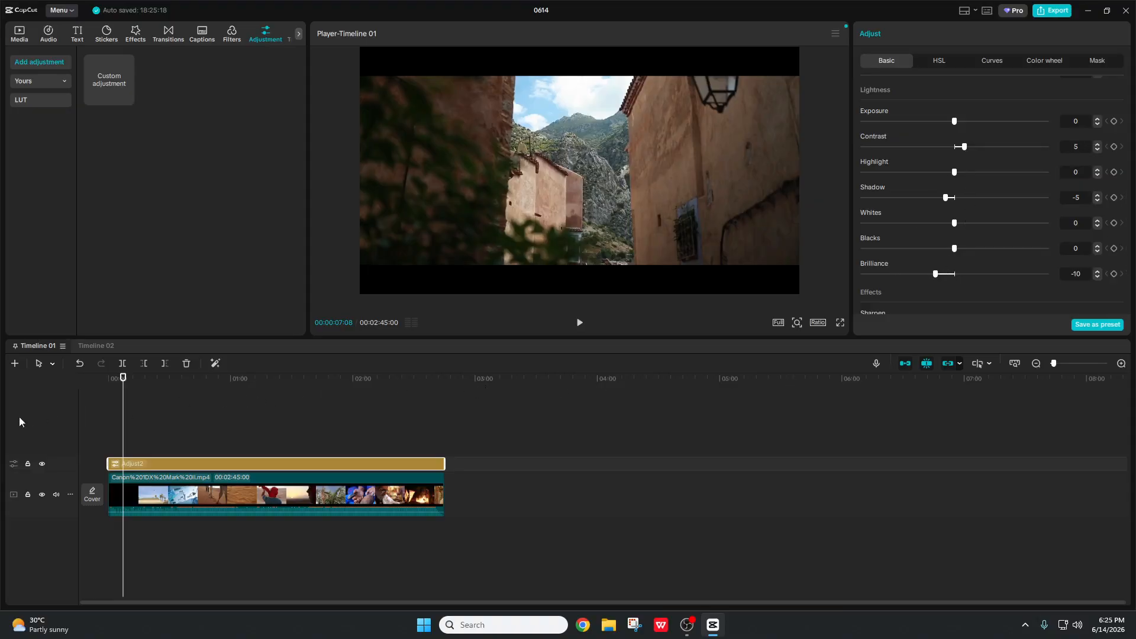
Step: Hide and re-show the Adjust2 layer to compare, then move the playhead to 00:00:20:10
{"action": "left_click", "coordinate": [42, 463]}
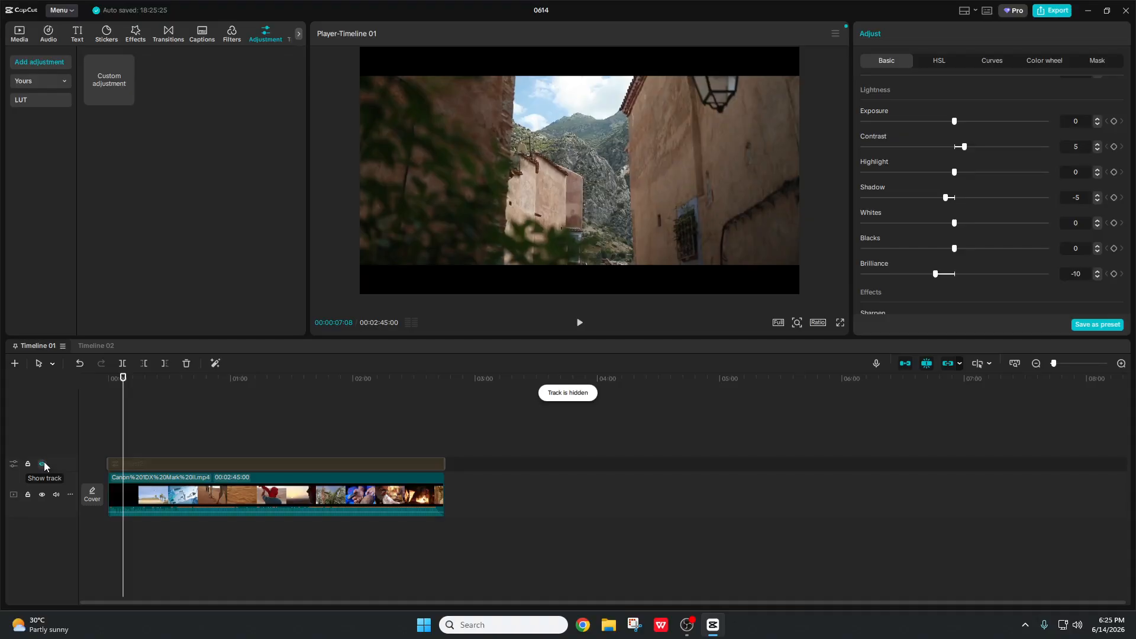
{"action": "left_click", "coordinate": [42, 463]}
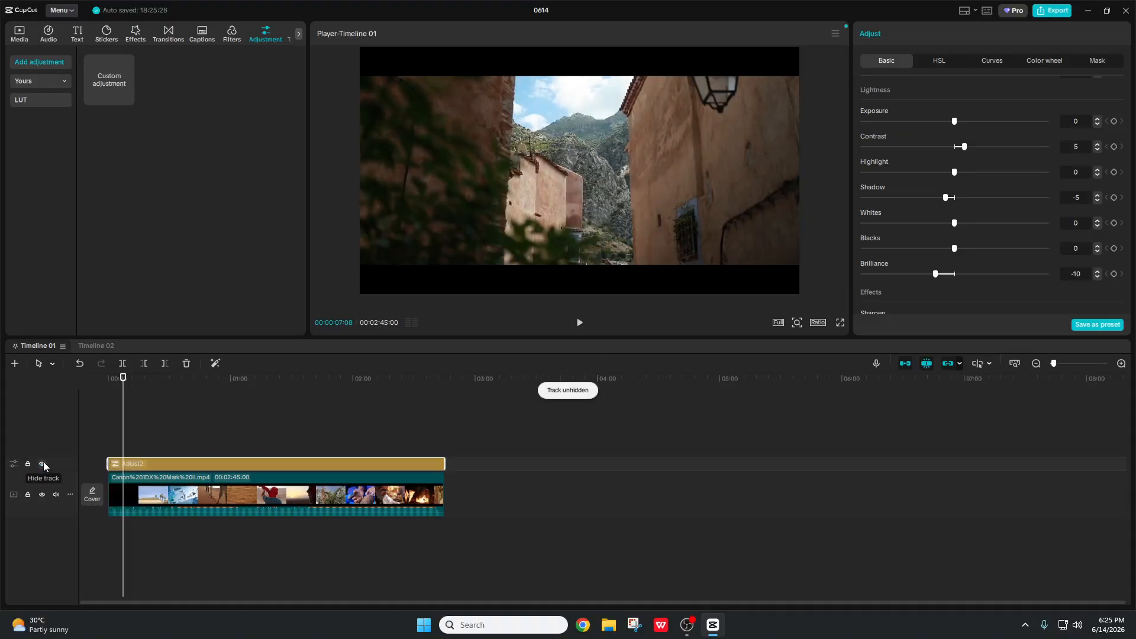
{"action": "scroll", "coordinate": [922, 207], "scroll_direction": "up", "scroll_amount": 4}
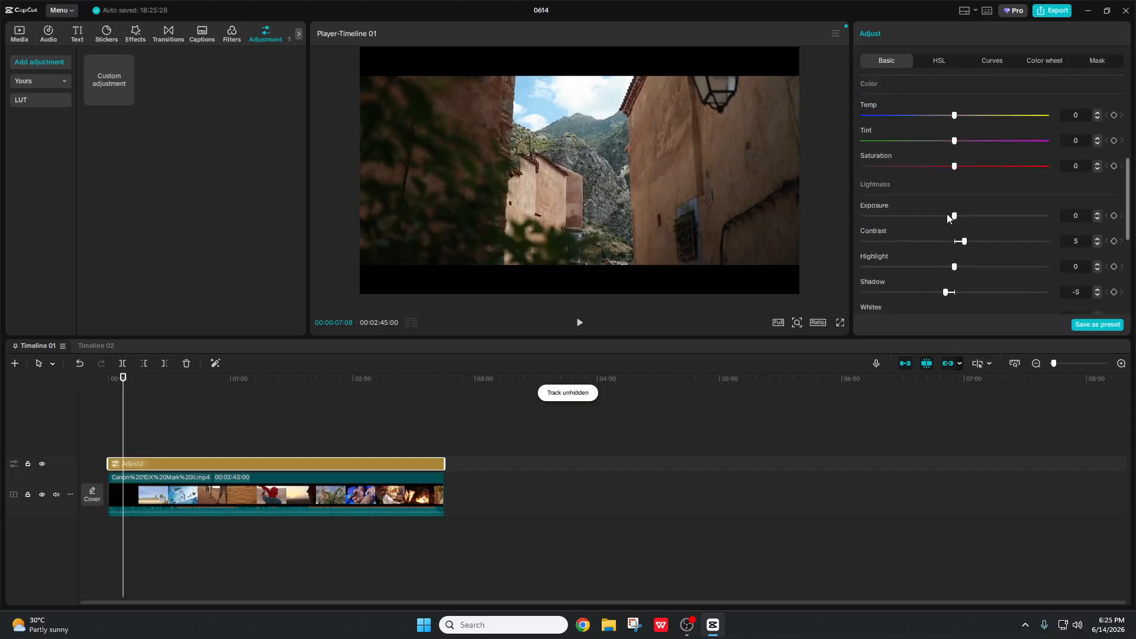
{"action": "scroll", "coordinate": [947, 225], "scroll_direction": "up", "scroll_amount": 1}
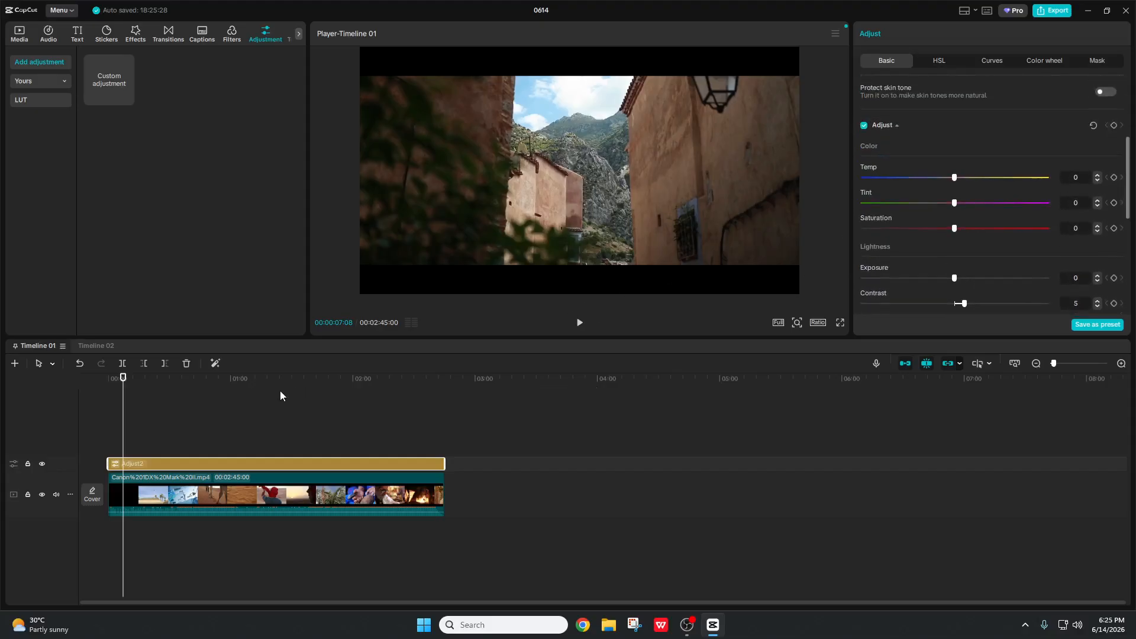
{"action": "left_click", "coordinate": [148, 429]}
{"action": "mouse_move", "coordinate": [149, 429]}
{"action": "left_mouse_down"}
{"action": "mouse_move", "coordinate": [163, 433]}
{"action": "mouse_move", "coordinate": [150, 440]}
{"action": "left_mouse_up"}
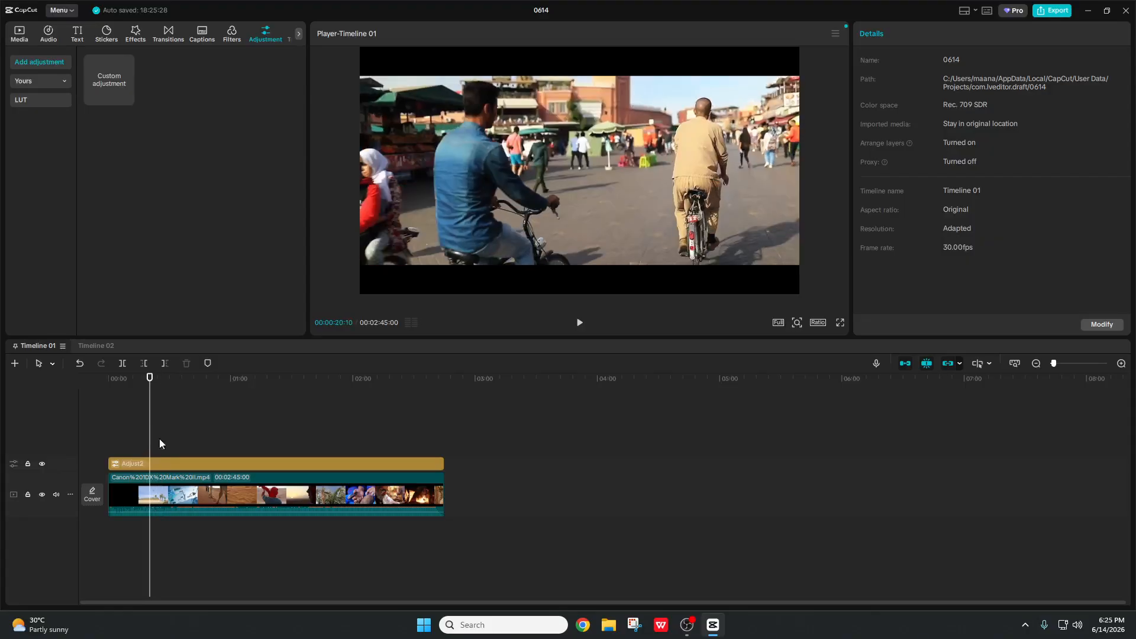
Step: Select the Adjust2 layer, try the Temp and Tint sliders, and bring Temp back toward 0
{"action": "left_click", "coordinate": [204, 463]}
{"action": "scroll", "coordinate": [990, 201], "scroll_direction": "down", "scroll_amount": 6}
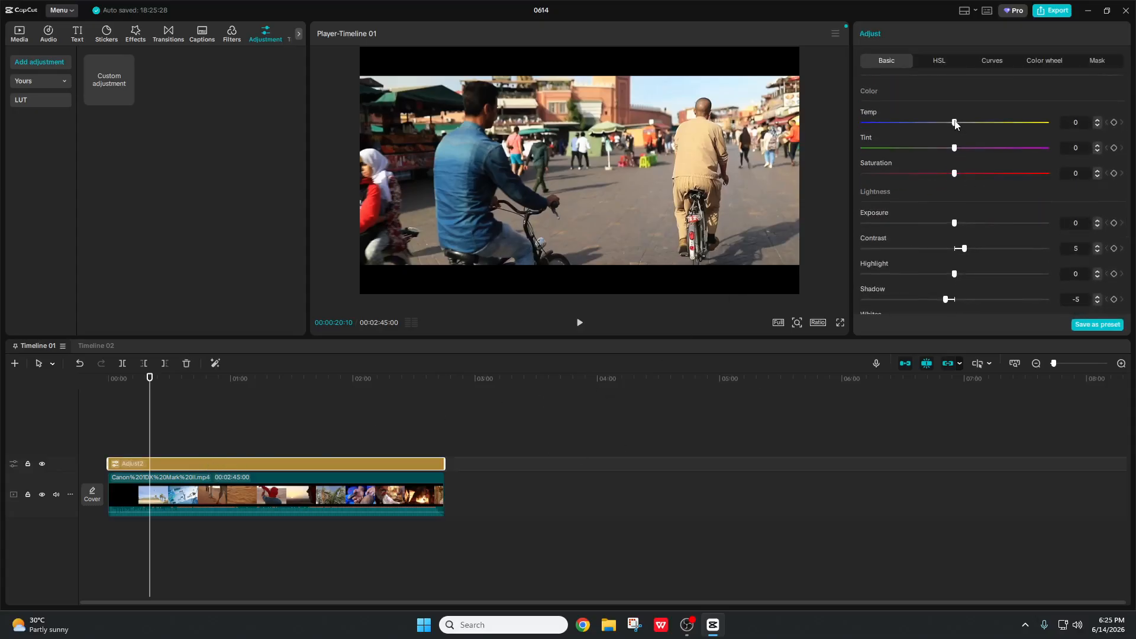
{"action": "left_click_drag", "start_coordinate": [959, 122], "coordinate": [978, 131]}
{"action": "left_click_drag", "start_coordinate": [938, 154], "coordinate": [930, 164]}
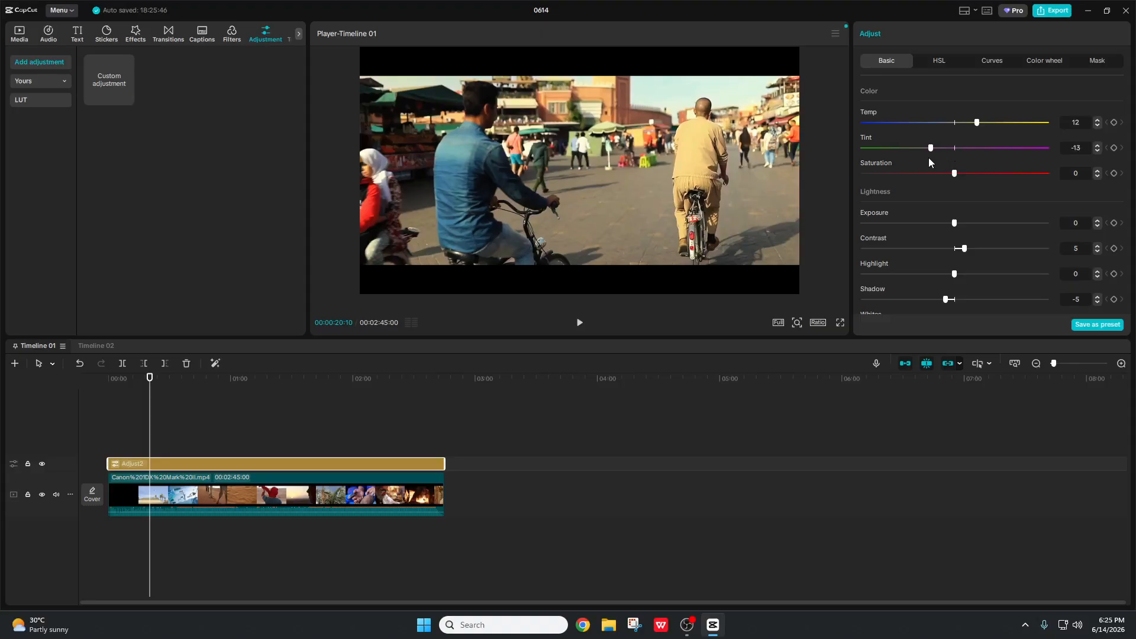
{"action": "left_click_drag", "start_coordinate": [977, 123], "coordinate": [937, 127]}
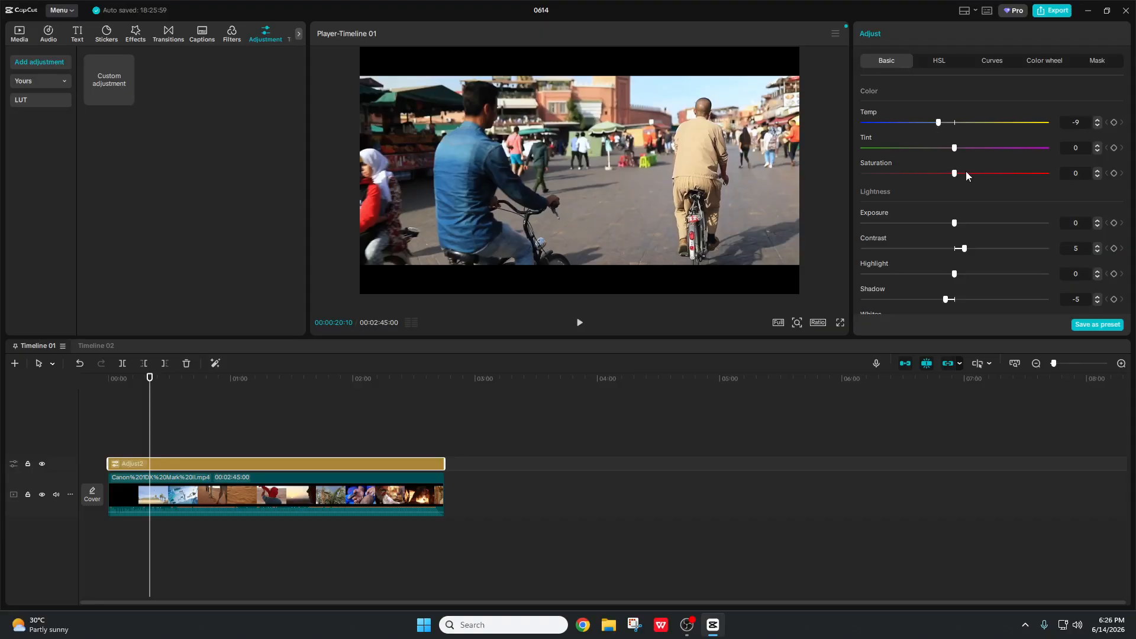
{"action": "scroll", "coordinate": [931, 196], "scroll_direction": "down", "scroll_amount": 5}
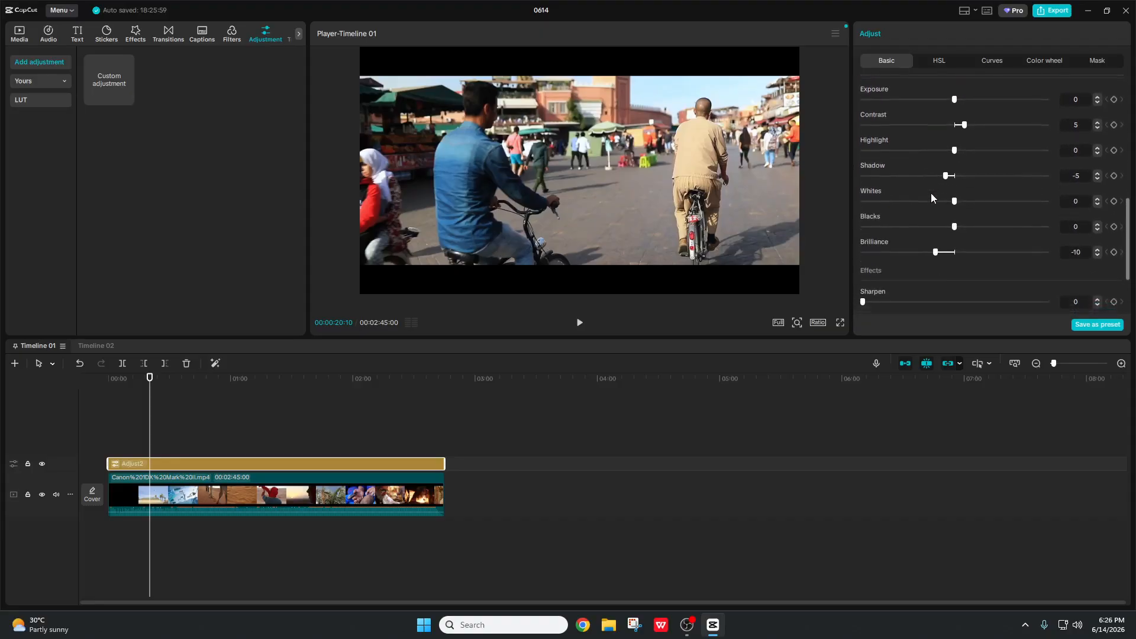
{"action": "scroll", "coordinate": [944, 174], "scroll_direction": "up", "scroll_amount": 8}
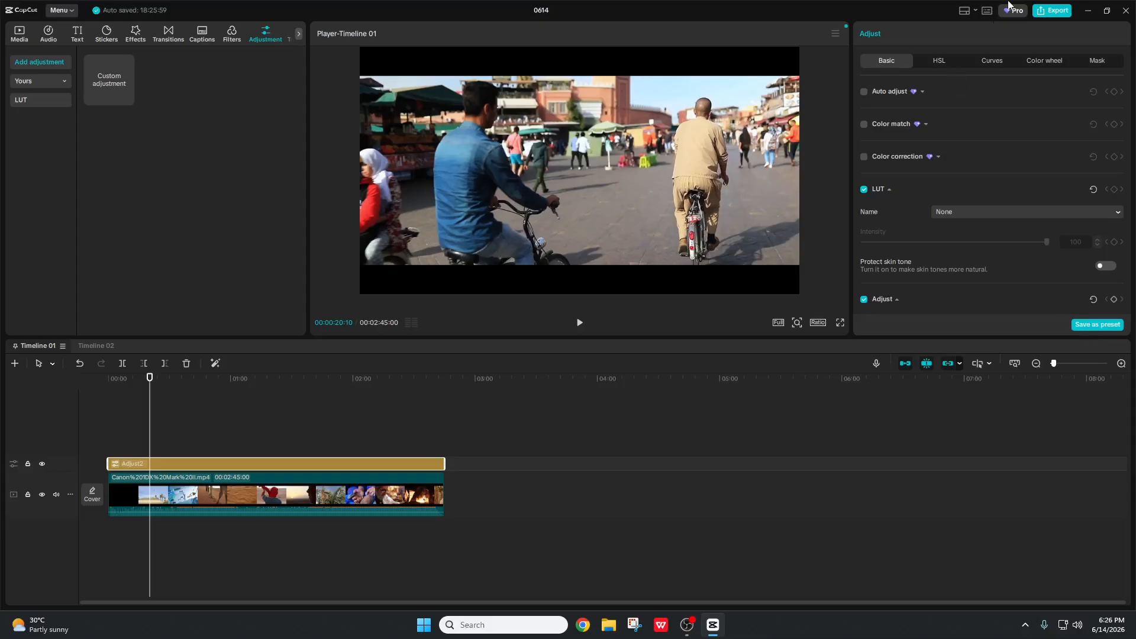
Step: Review the 0614 project's export settings (2K, HEVC, mp4, 30fps), then switch to OBS Studio
{"action": "left_click", "coordinate": [1039, 13]}
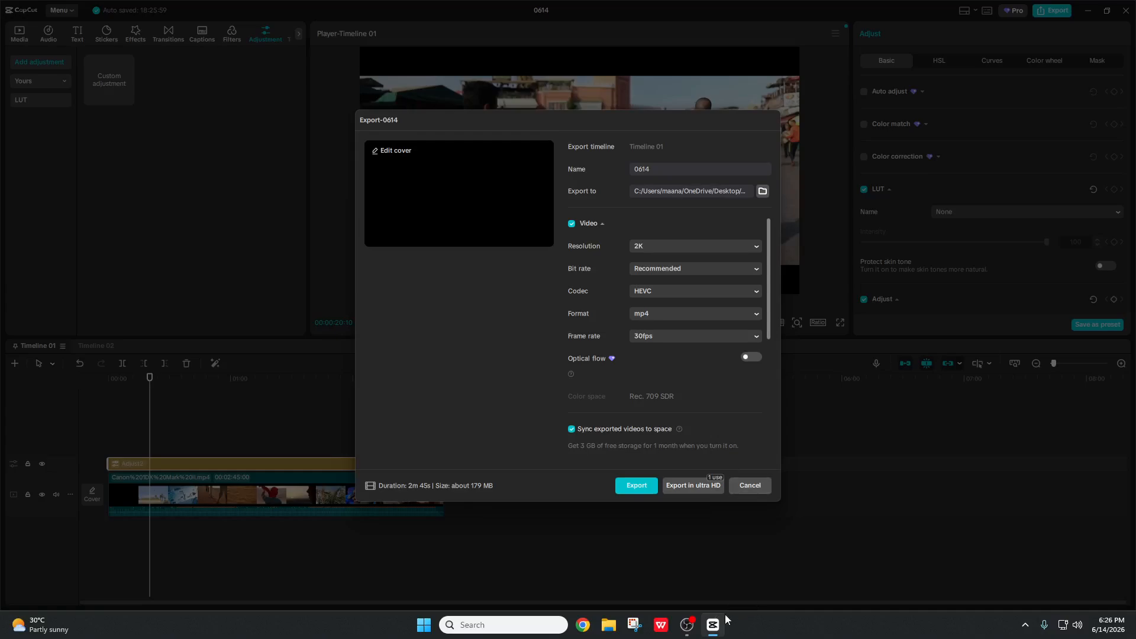
{"action": "left_click", "coordinate": [686, 625]}
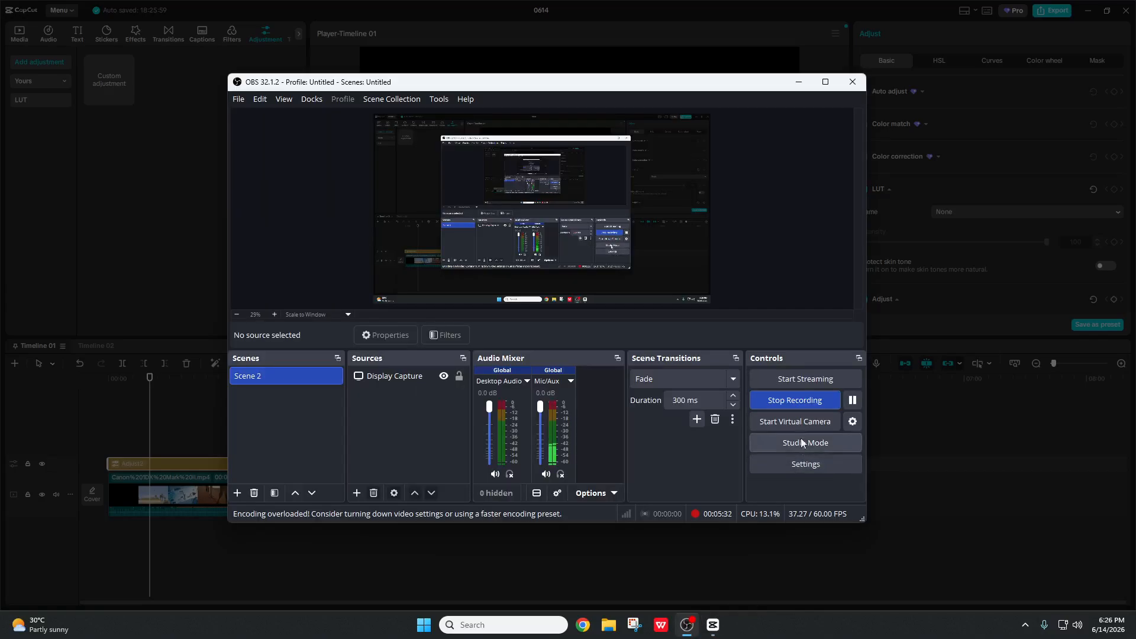